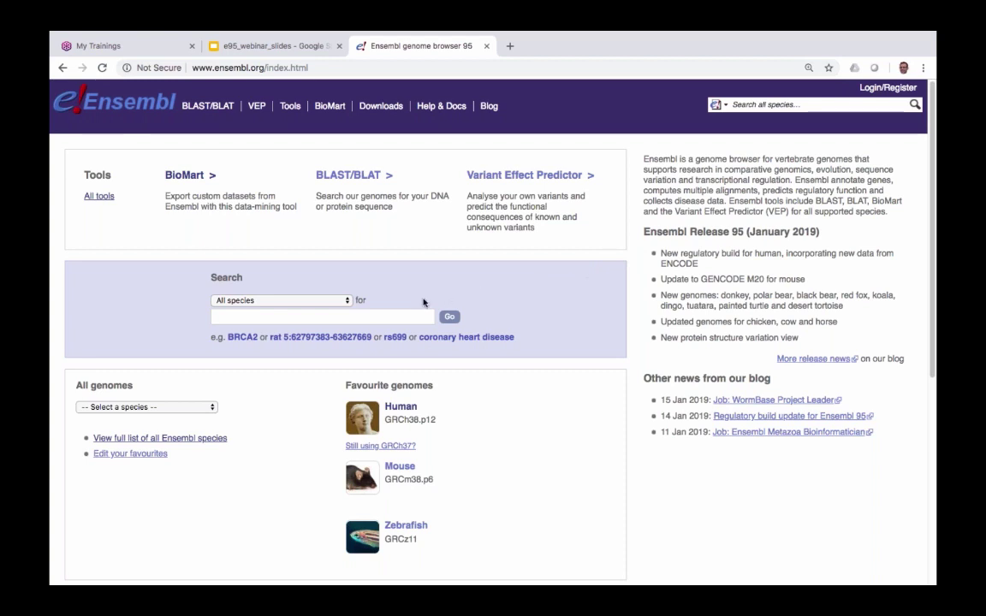
Search all species for RNH1 and open the human RNH1 gene page
left_click(377, 314)
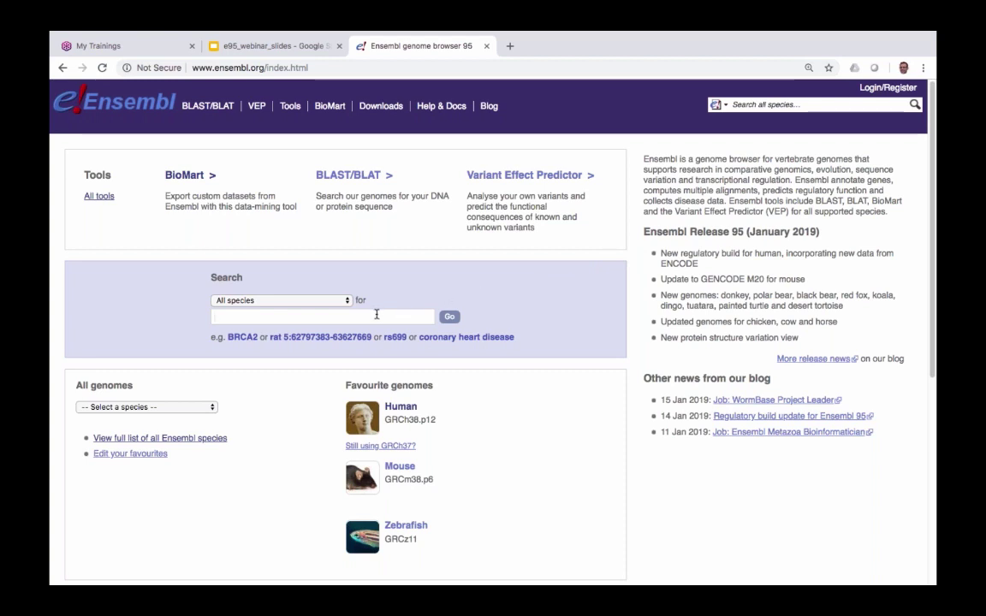
type("RNH1")
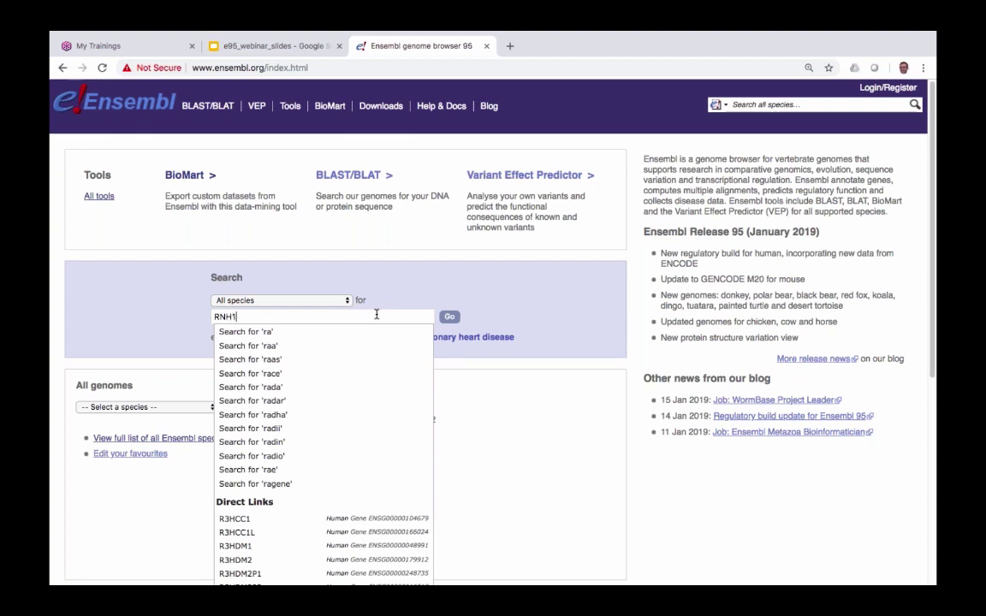
key("Return")
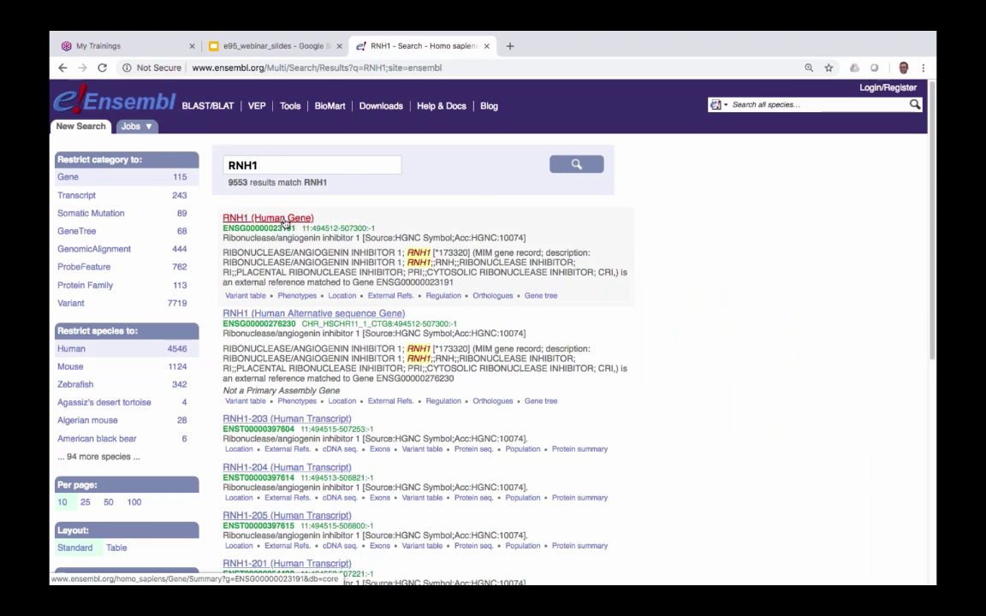
left_click(285, 219)
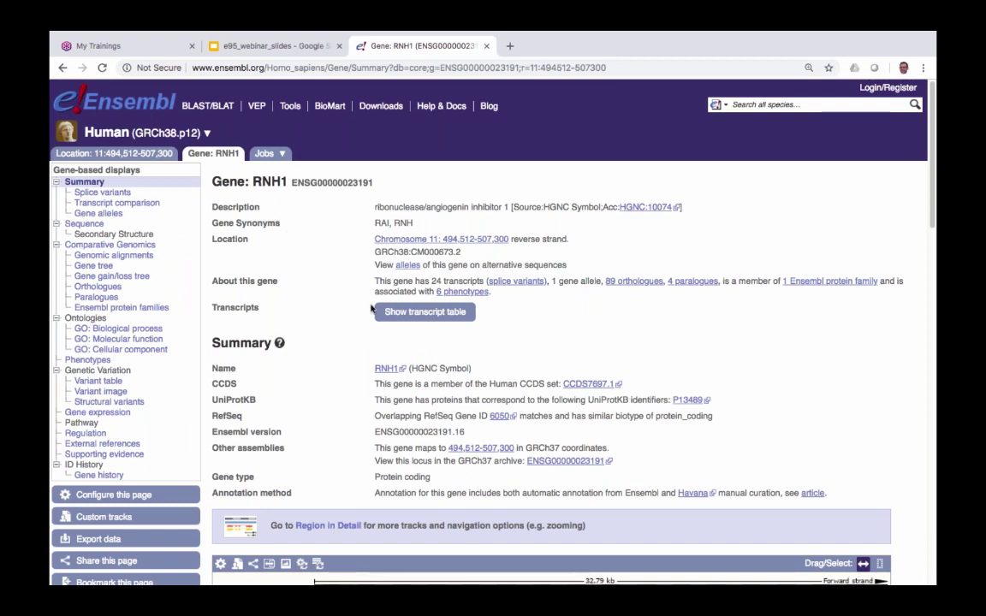
Show the gene's transcript table, open transcript RNH1-201 (ENST00000354420.6), and hide the table on its page
left_click(398, 313)
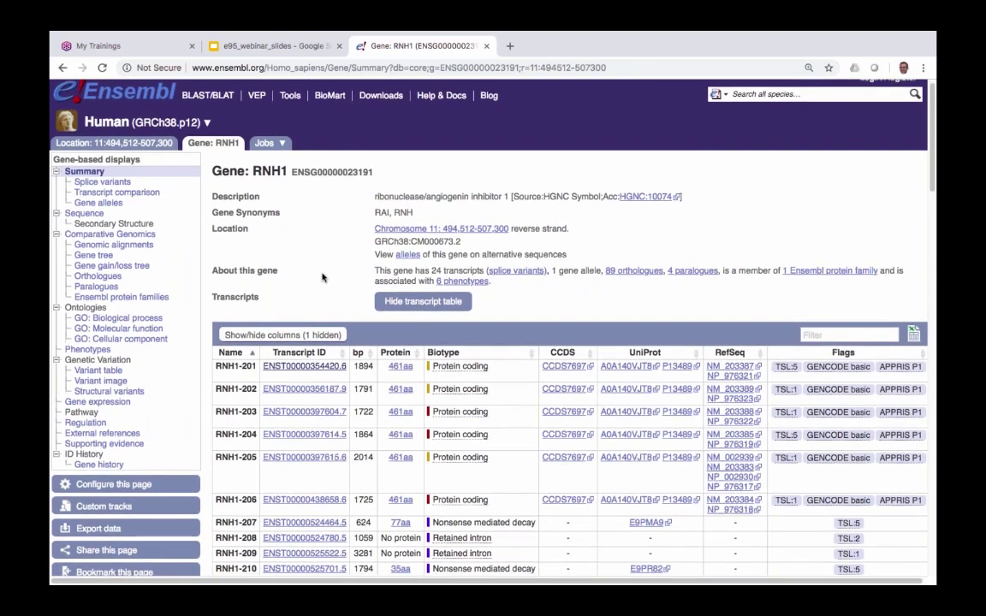
scroll(296, 256, "down", 1)
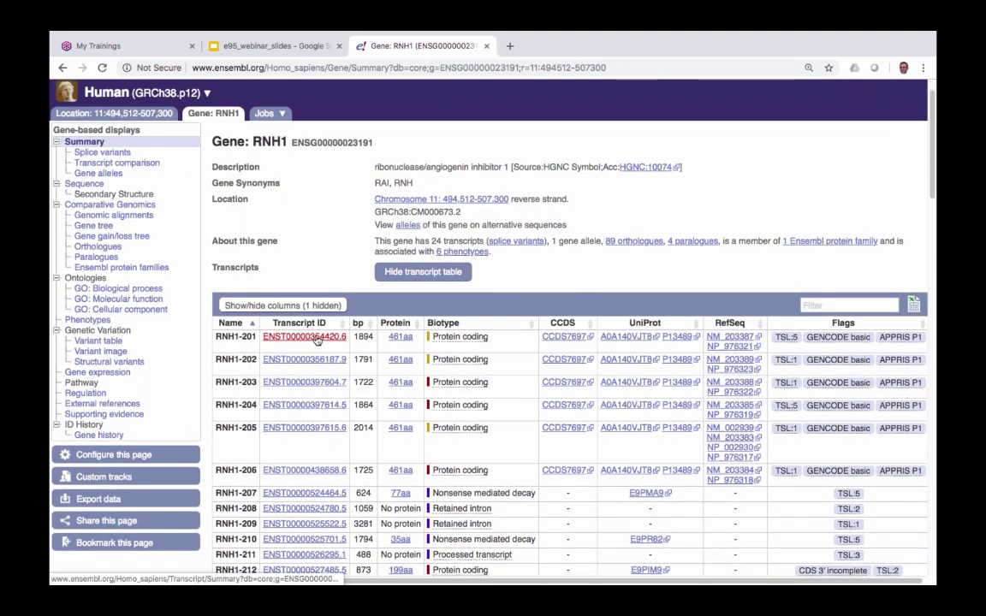
left_click(291, 339)
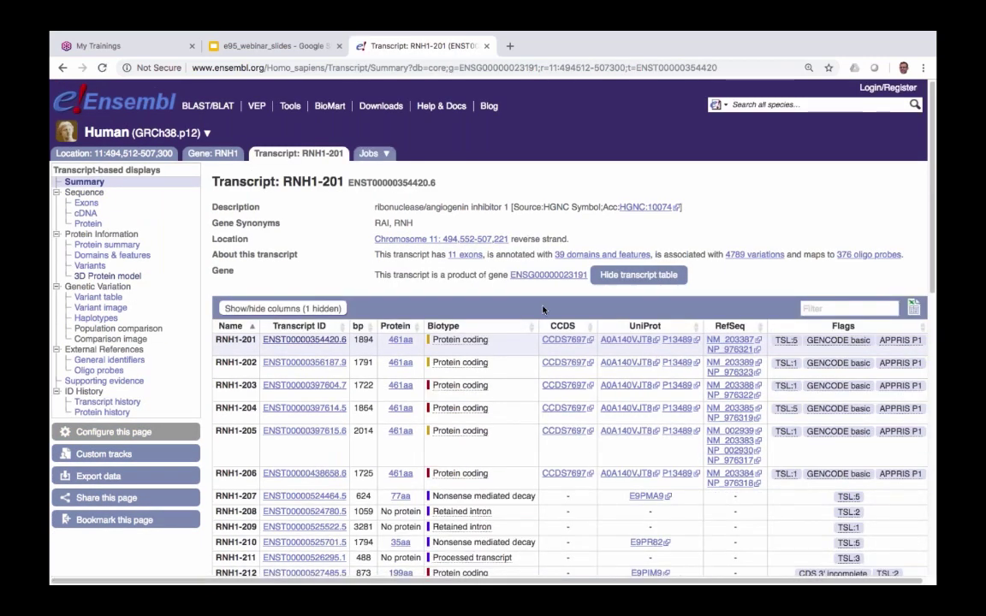
left_click(619, 276)
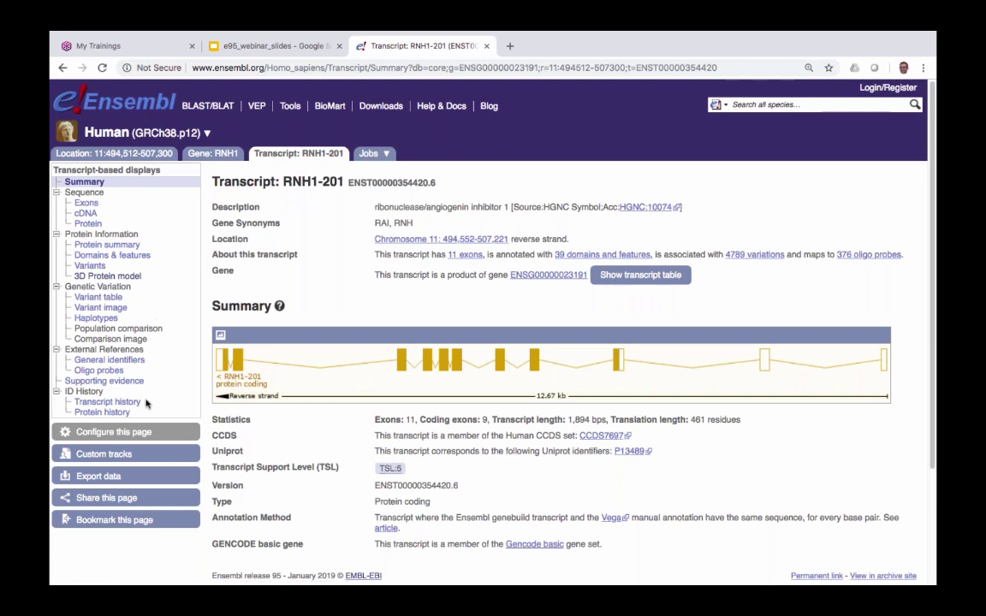
Open the 3D protein model of transcript RNH1-201 and review the 2BEX structure and its mapping, exon, protein and variant annotations
left_click(112, 278)
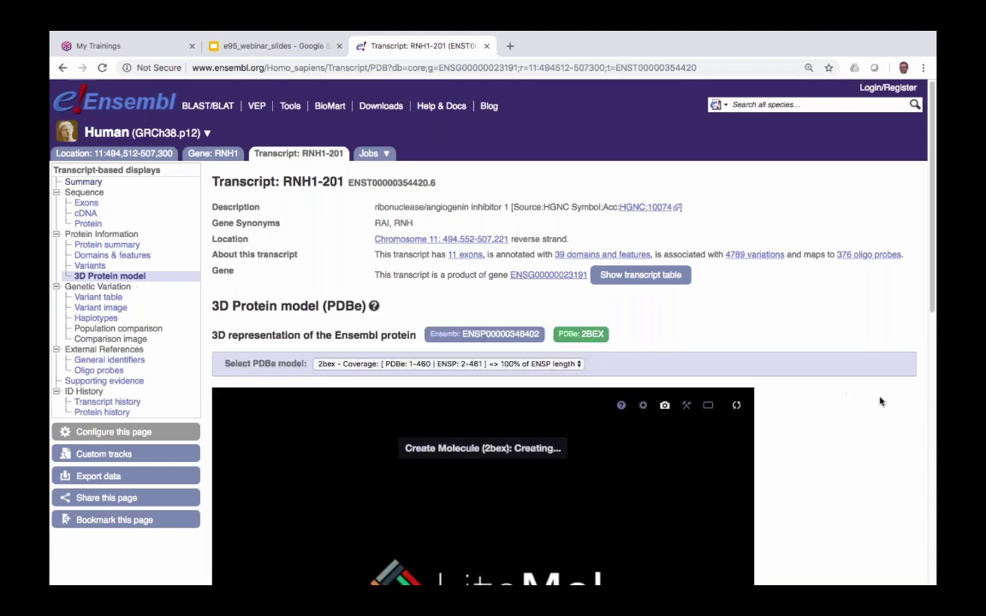
scroll(875, 403, "down", 1)
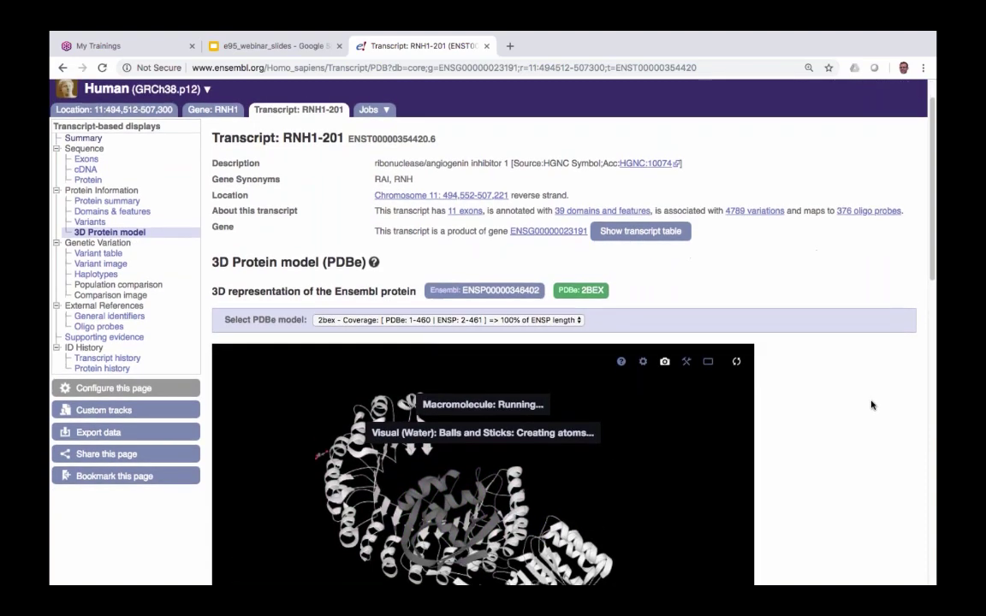
scroll(872, 405, "down", 4)
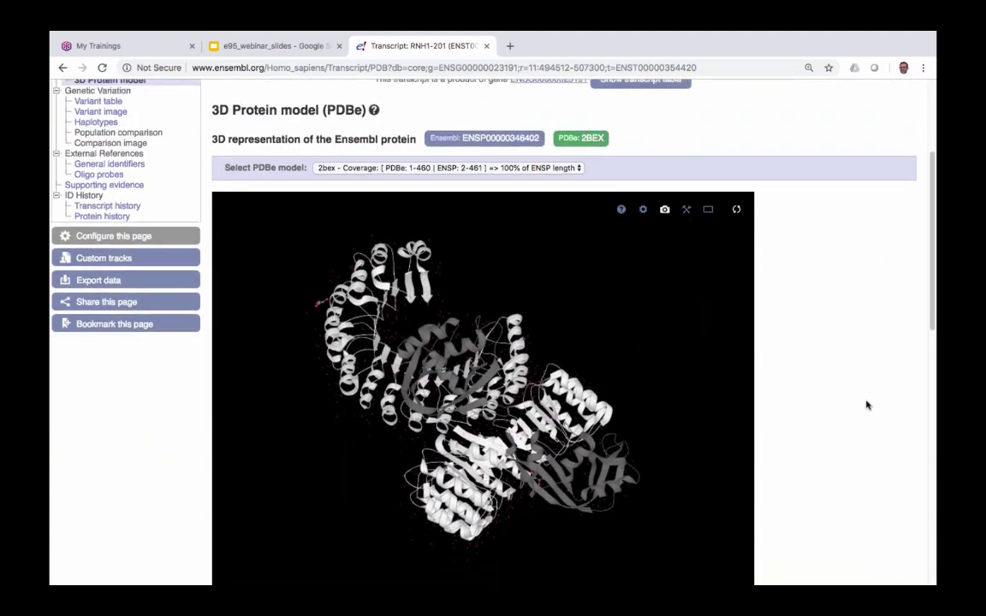
scroll(867, 405, "down", 1)
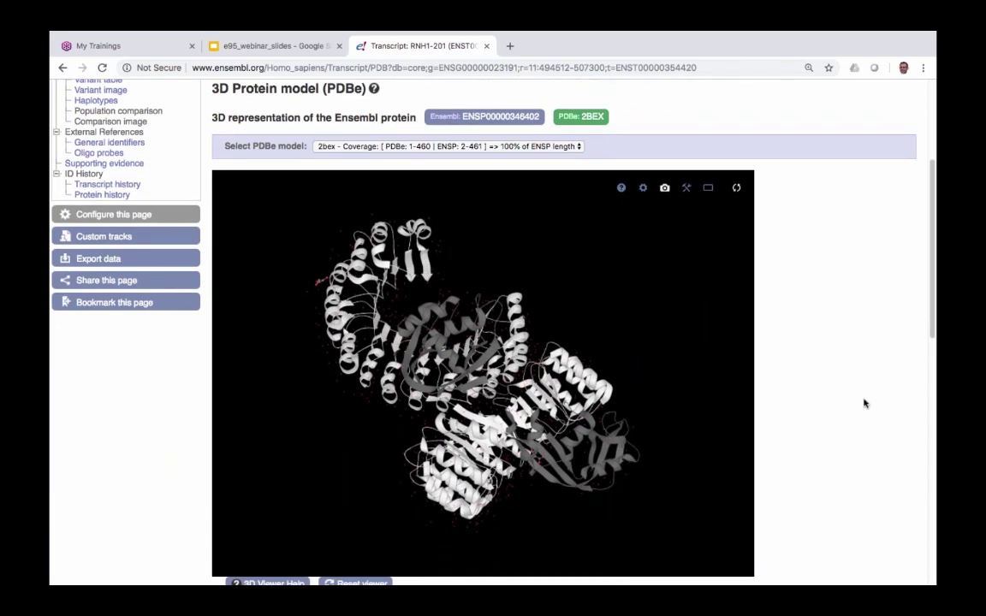
scroll(865, 404, "down", 1)
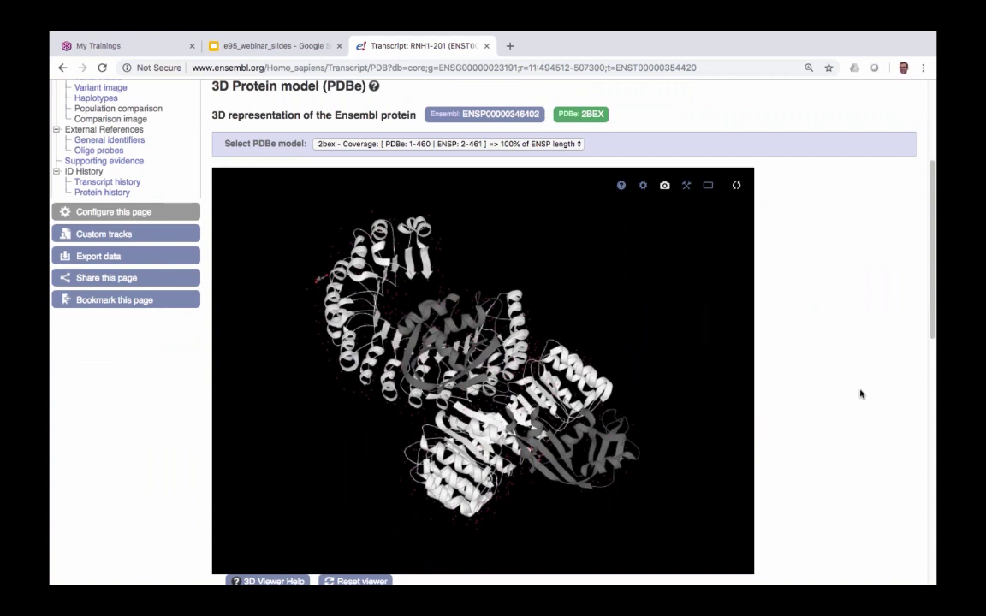
scroll(861, 394, "down", 3)
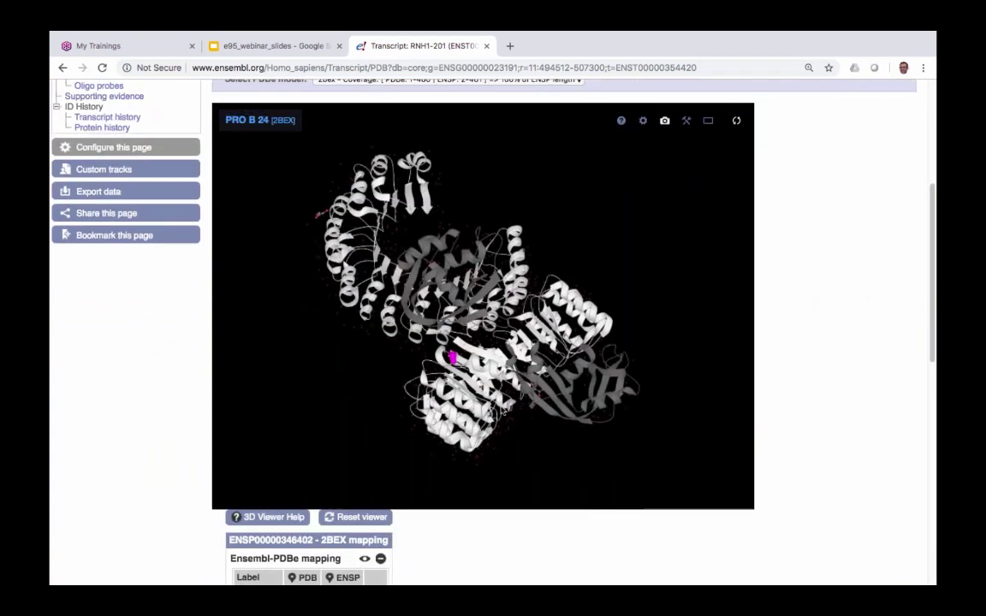
scroll(813, 311, "down", 1)
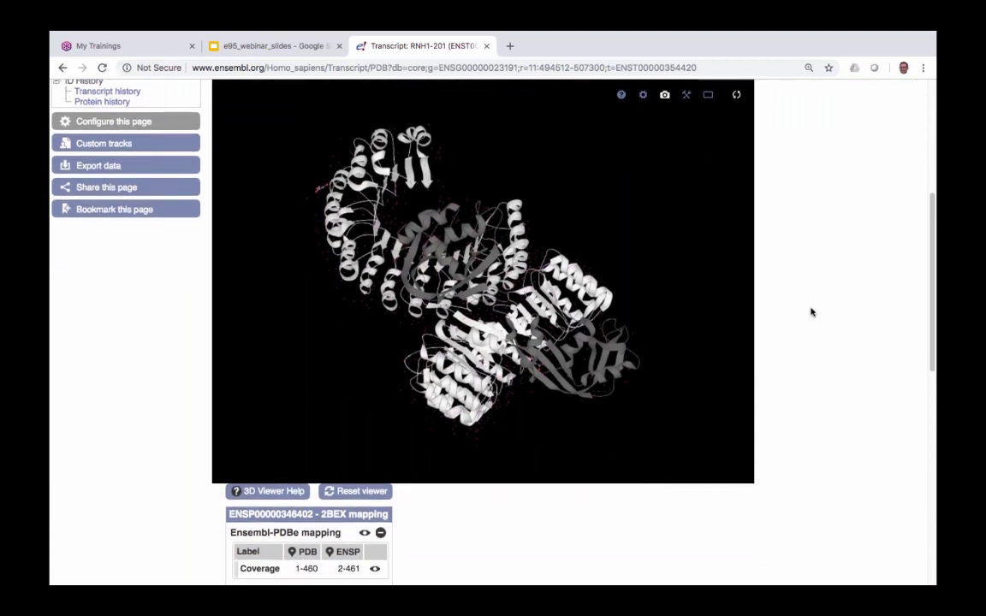
scroll(812, 313, "down", 9)
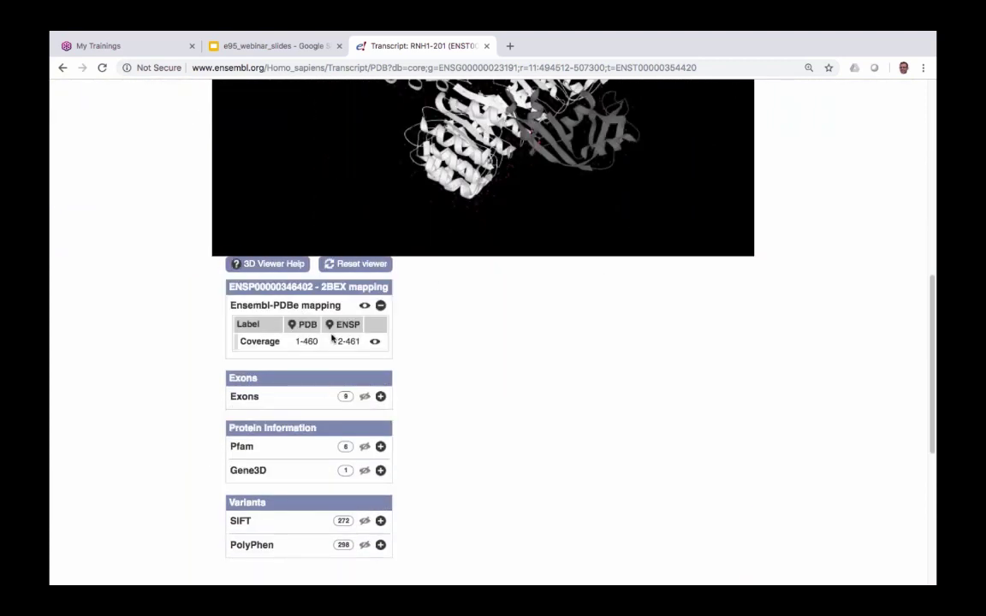
Highlight all exons on the 3D protein structure and examine how they are distributed across it
left_click(365, 399)
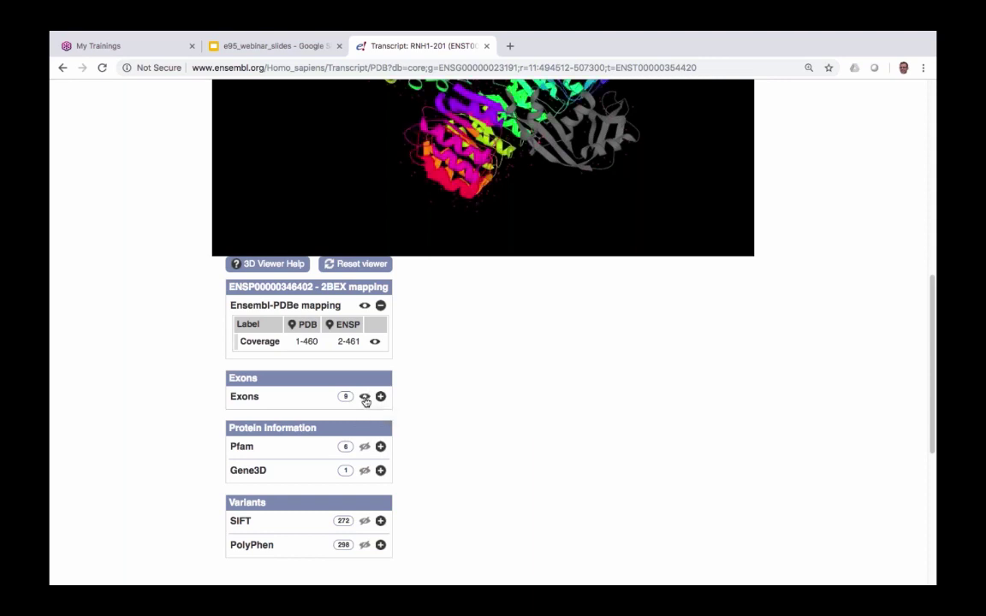
scroll(494, 409, "up", 3)
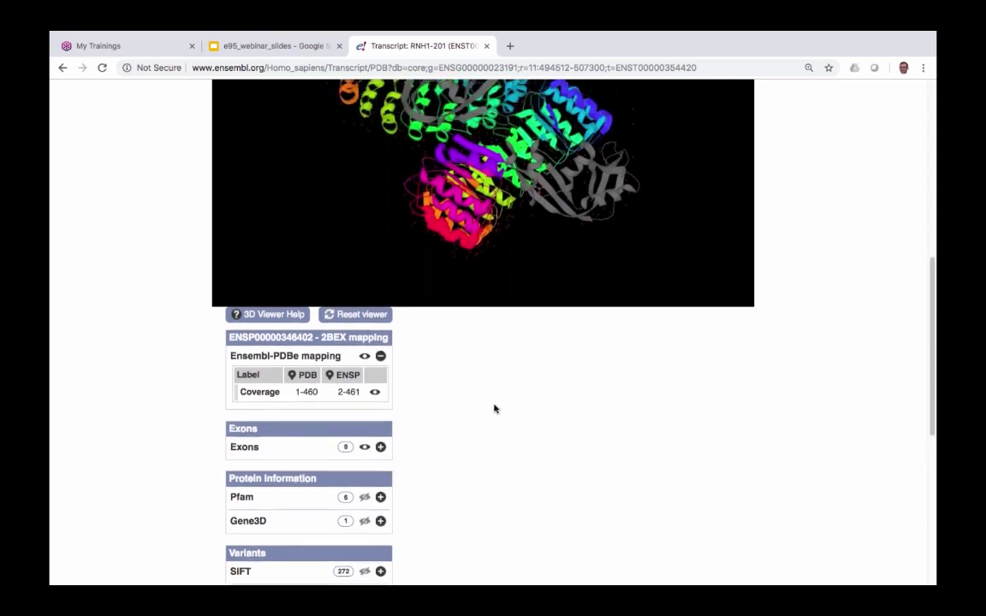
scroll(494, 409, "up", 2)
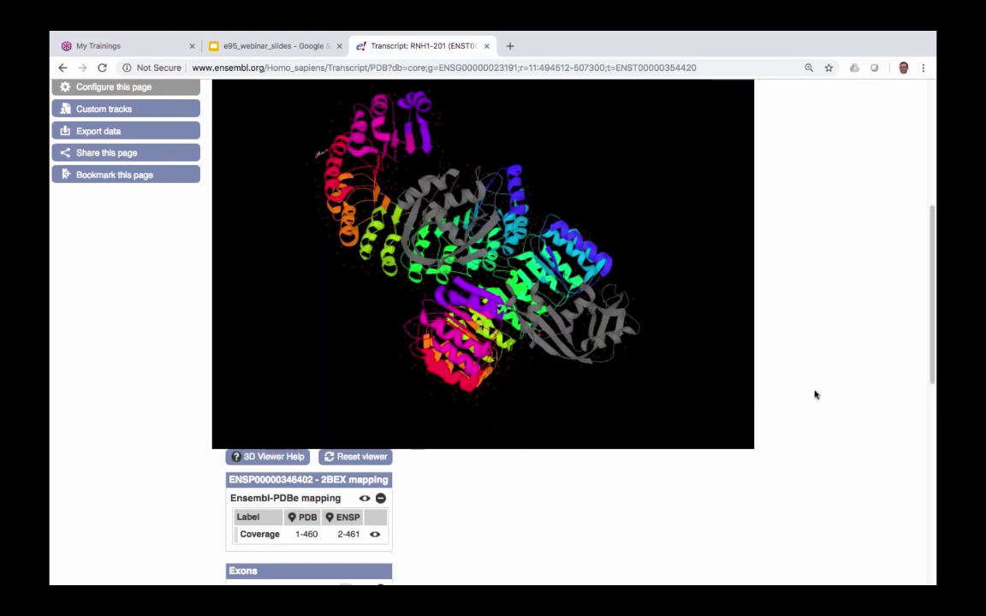
scroll(815, 399, "down", 5)
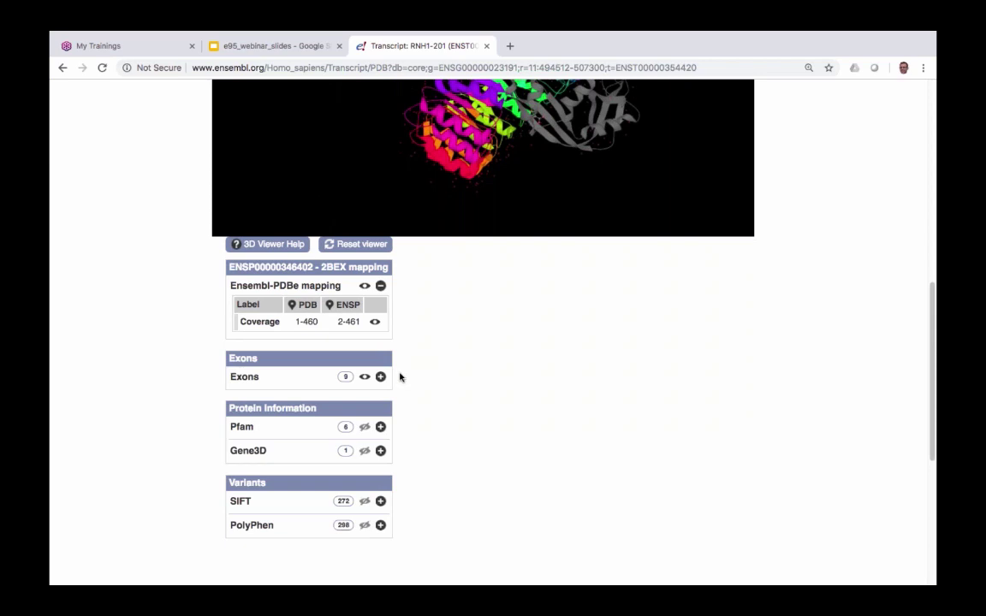
Replace the exon highlighting with the Pfam domains and rotate the 3D structure to examine them
left_click(364, 378)
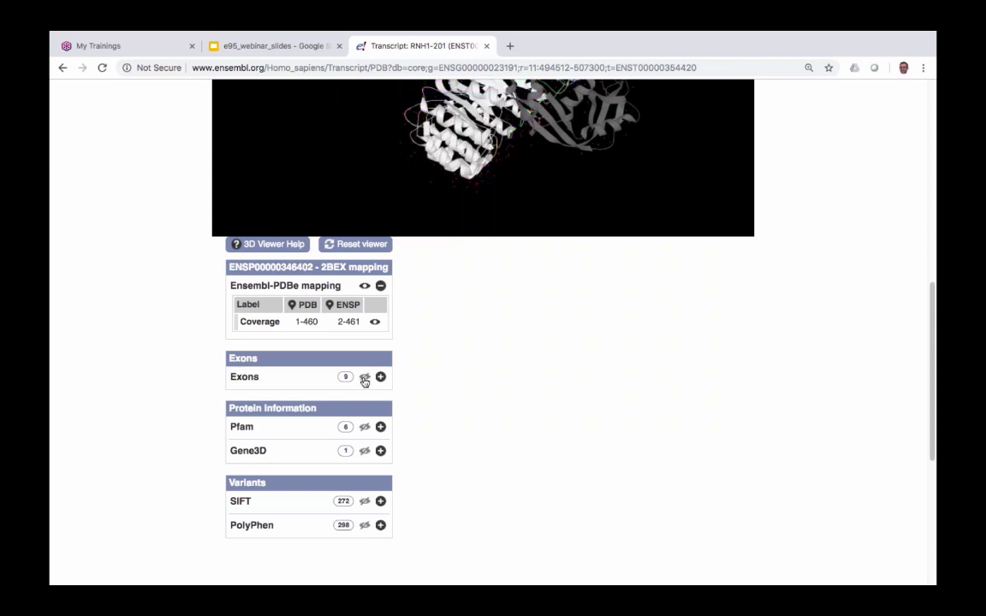
left_click(366, 428)
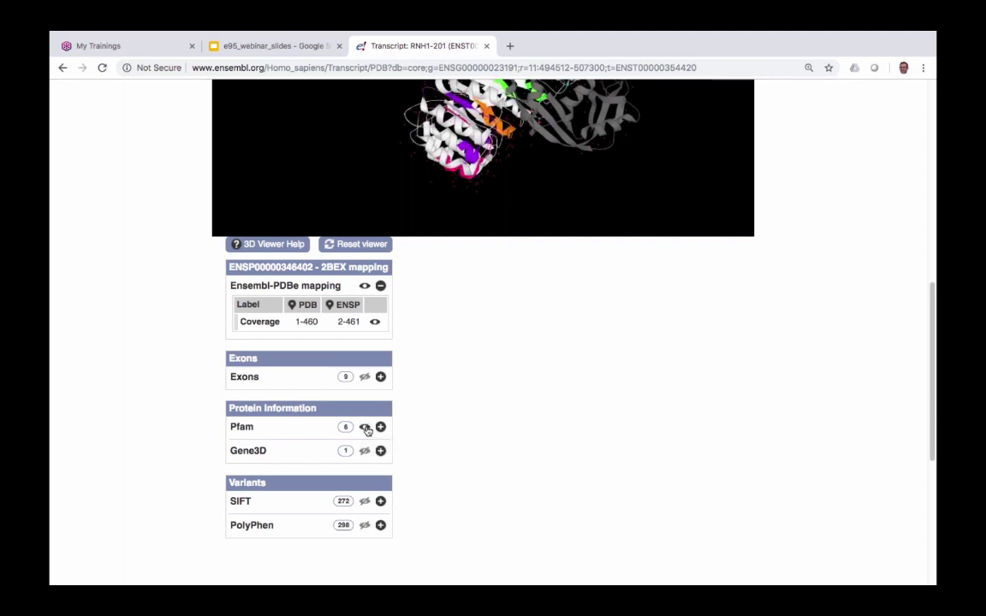
scroll(588, 435, "up", 10)
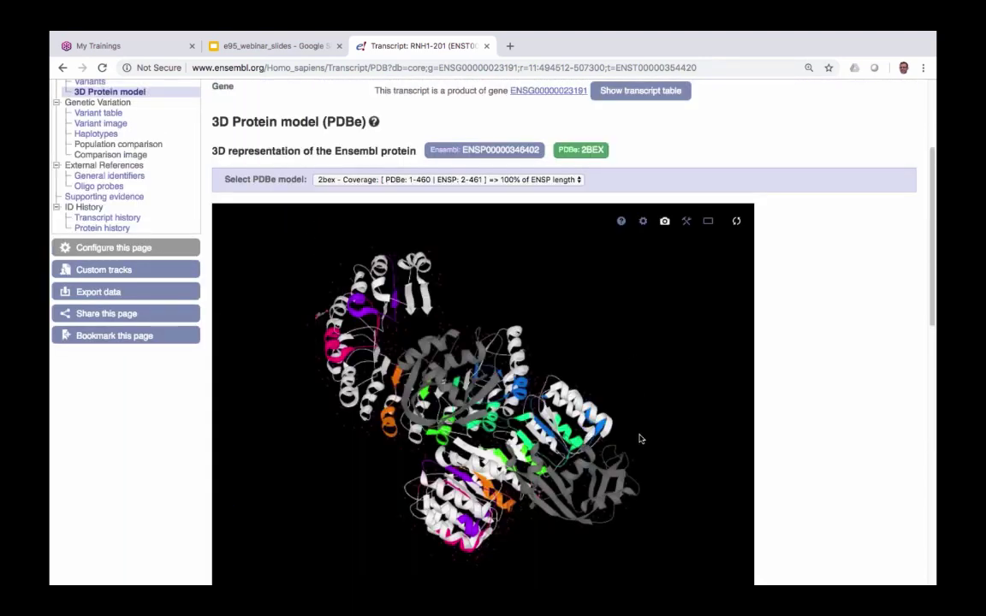
left_click_drag(641, 439, 649, 428)
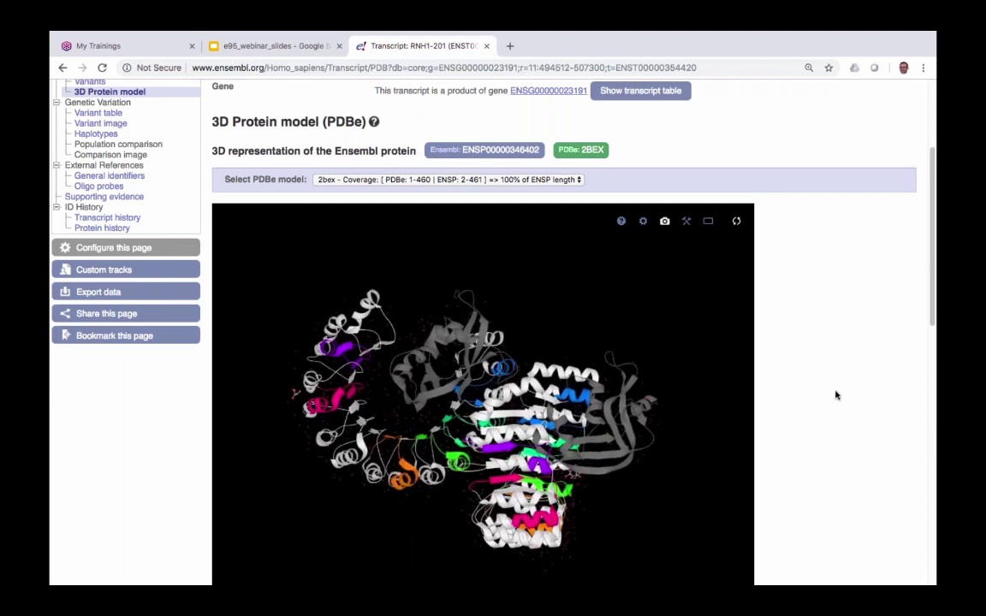
Replace the Pfam highlighting with the SIFT variants and rotate the 3D structure to examine their positions
scroll(835, 397, "down", 2)
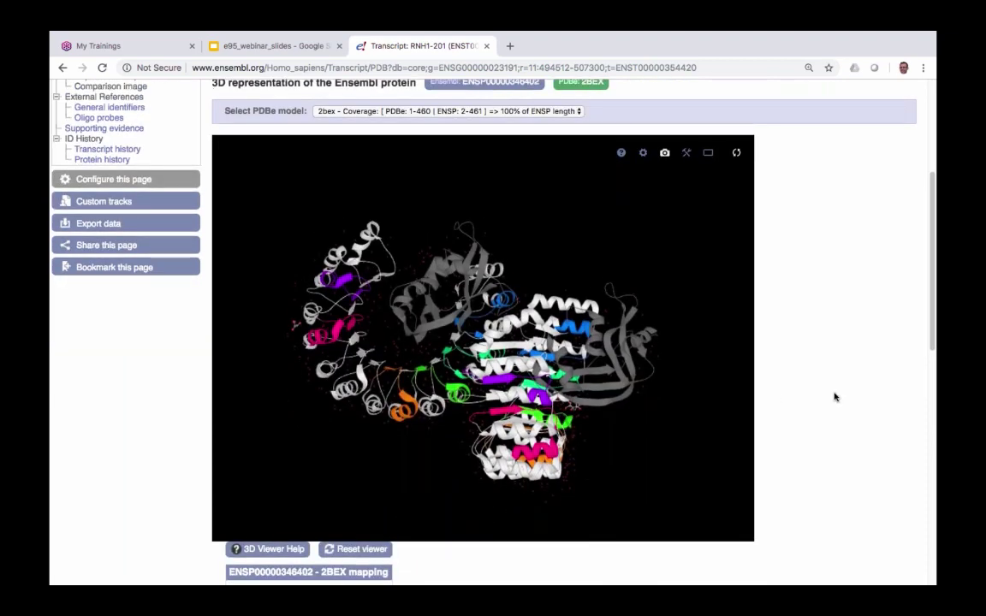
scroll(835, 397, "down", 5)
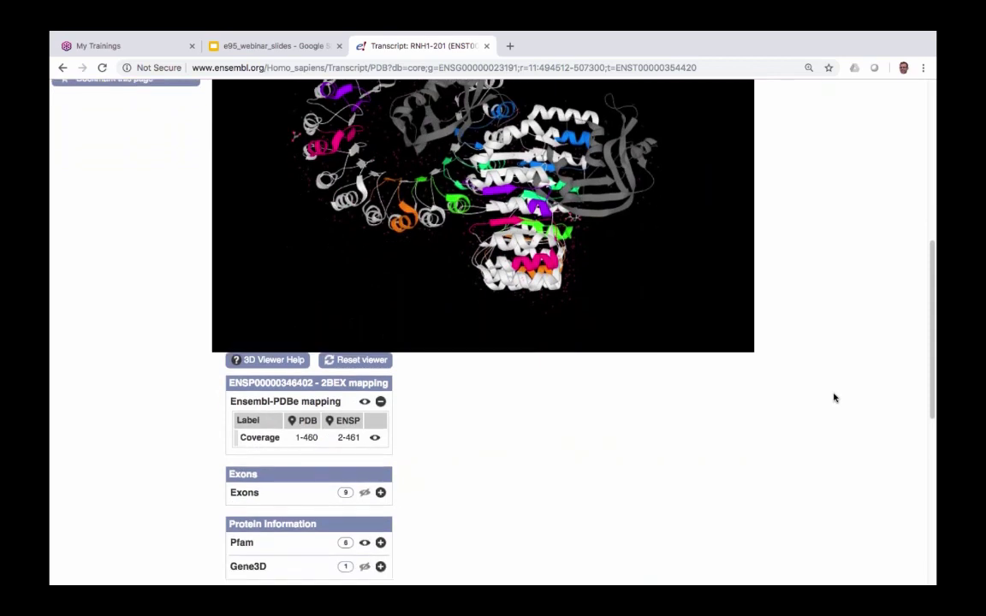
scroll(834, 398, "down", 3)
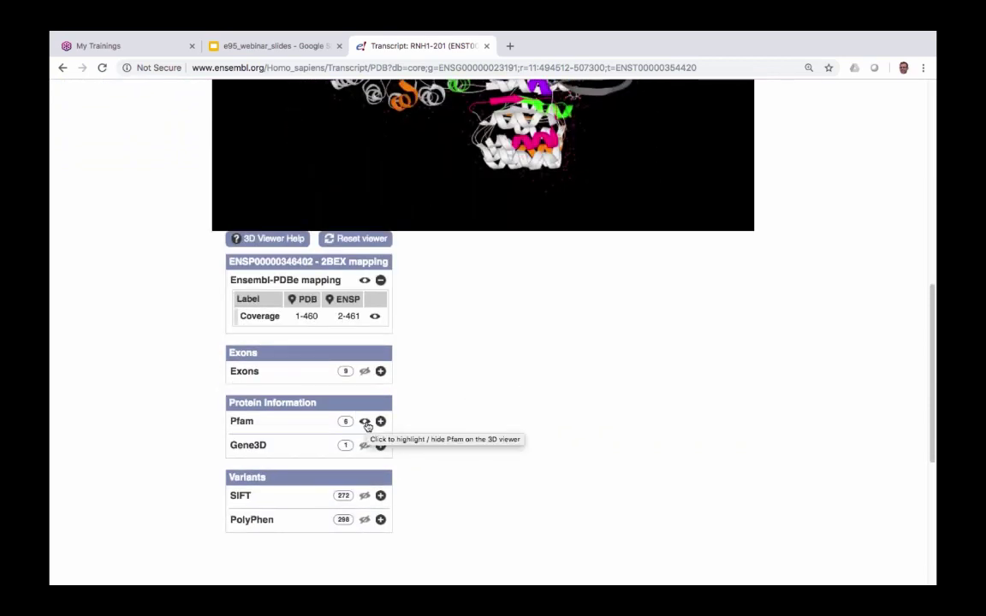
left_click(367, 423)
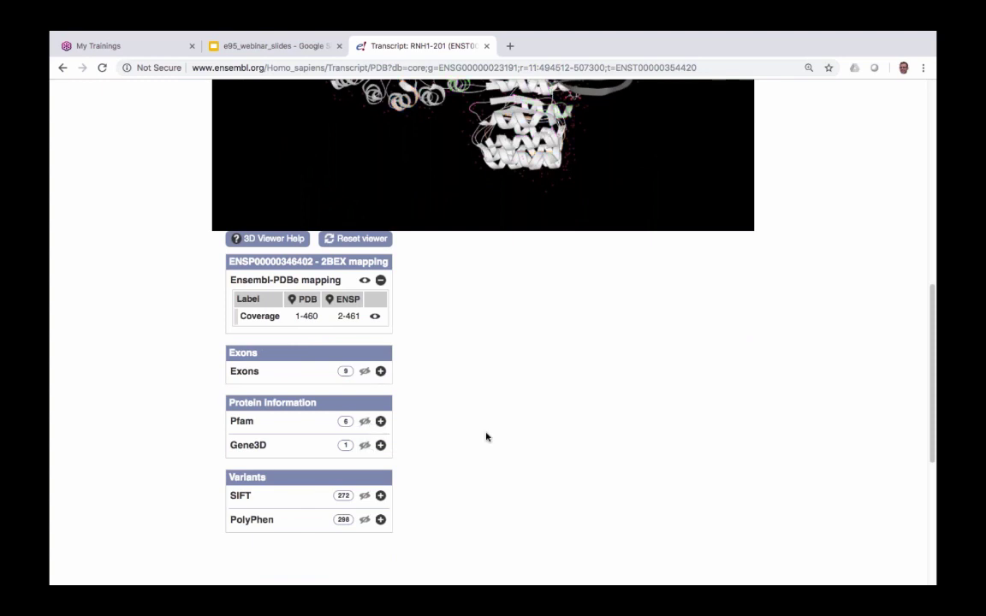
scroll(428, 463, "down", 1)
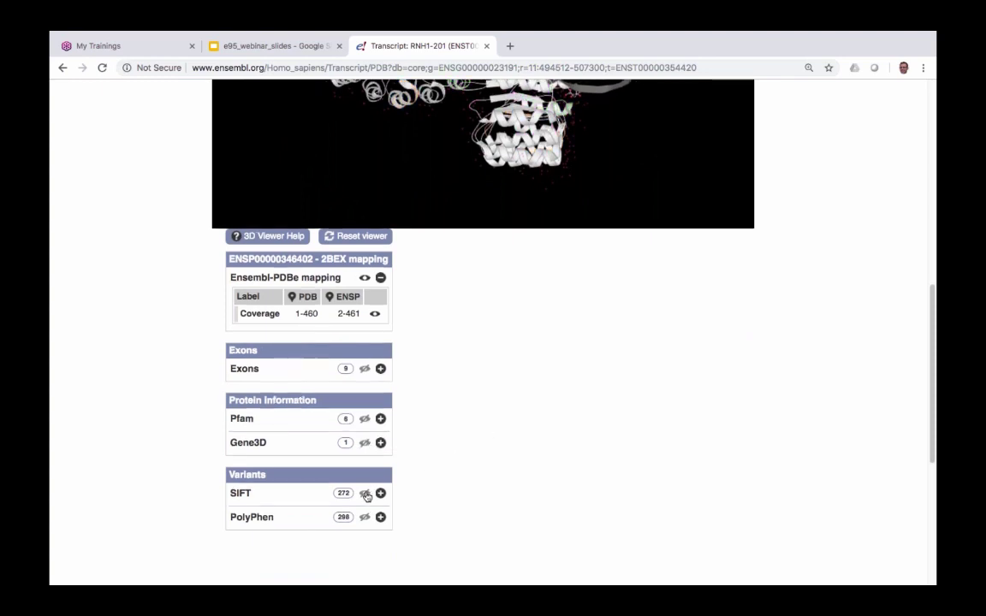
left_click(365, 494)
scroll(575, 456, "up", 3)
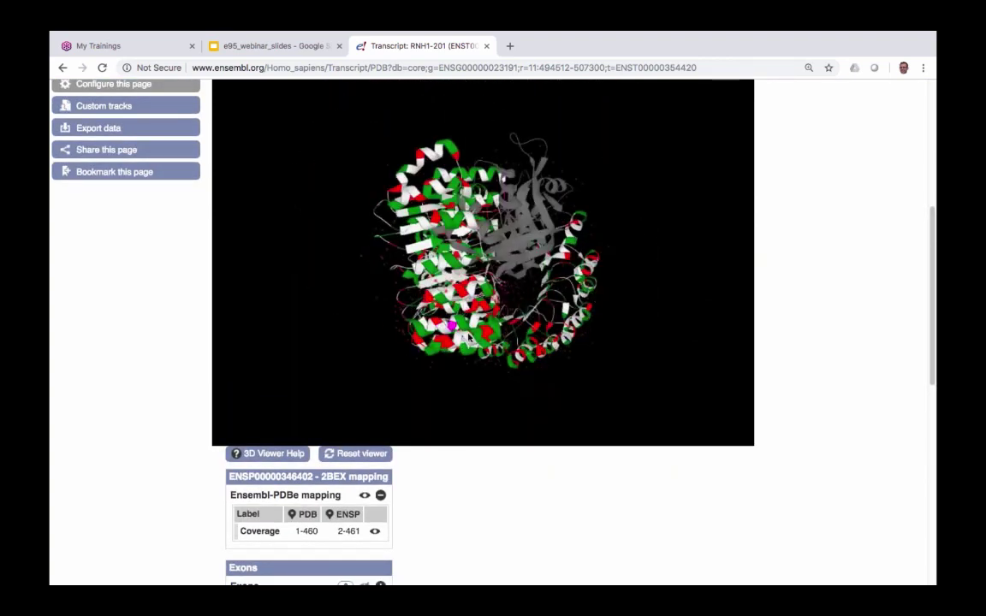
left_click_drag(469, 337, 746, 359)
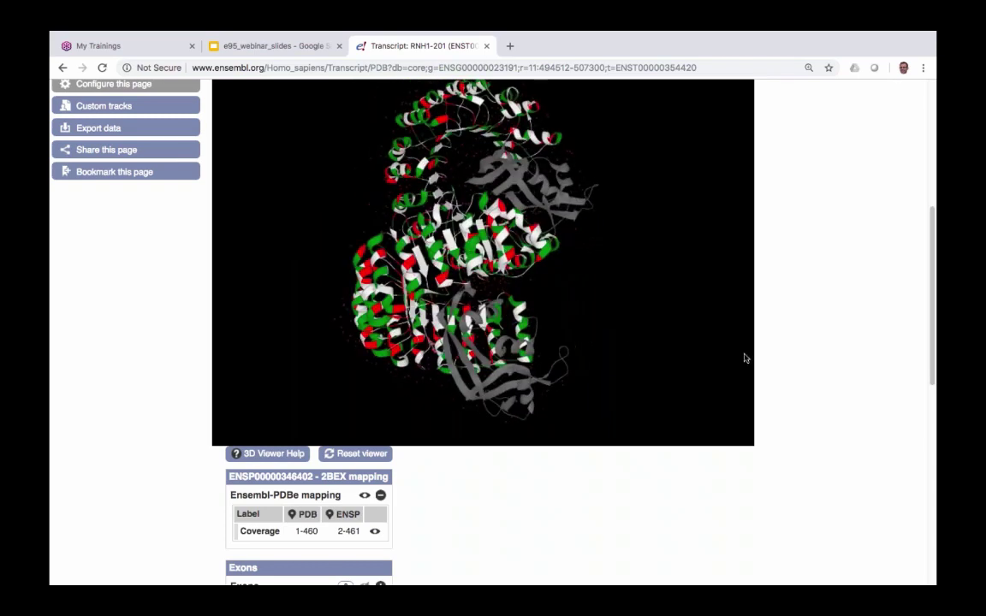
Hide the SIFT variants, highlight the PolyPhen variants instead, and view them on the 3D structure
scroll(759, 331, "down", 3)
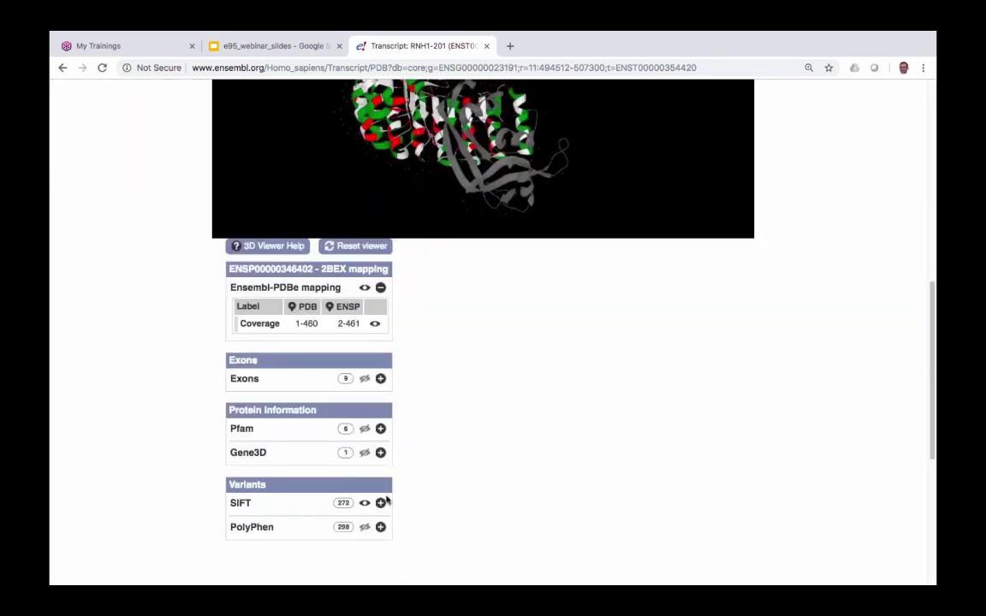
left_click(365, 503)
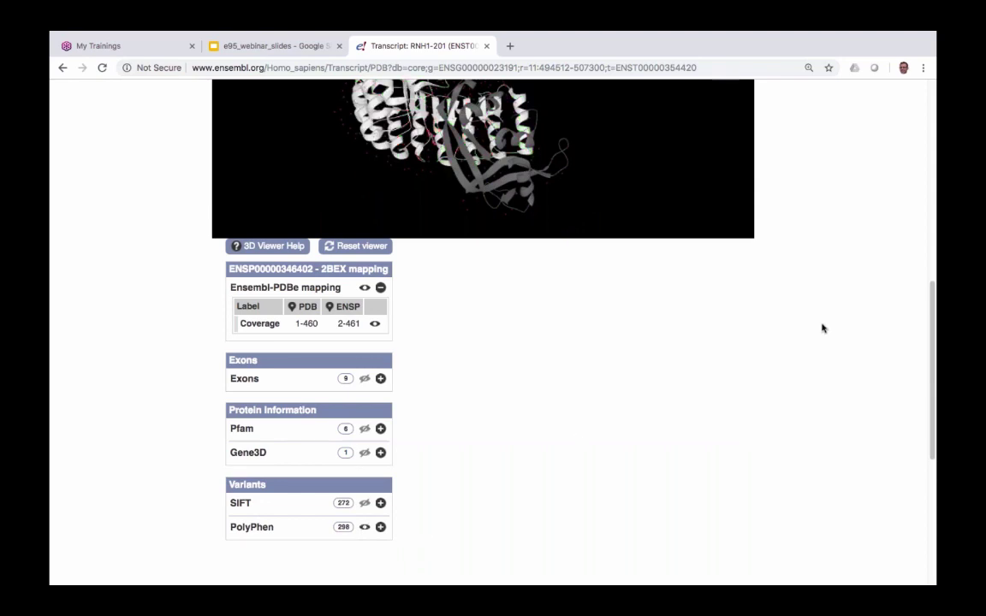
scroll(821, 328, "up", 2)
scroll(820, 324, "up", 2)
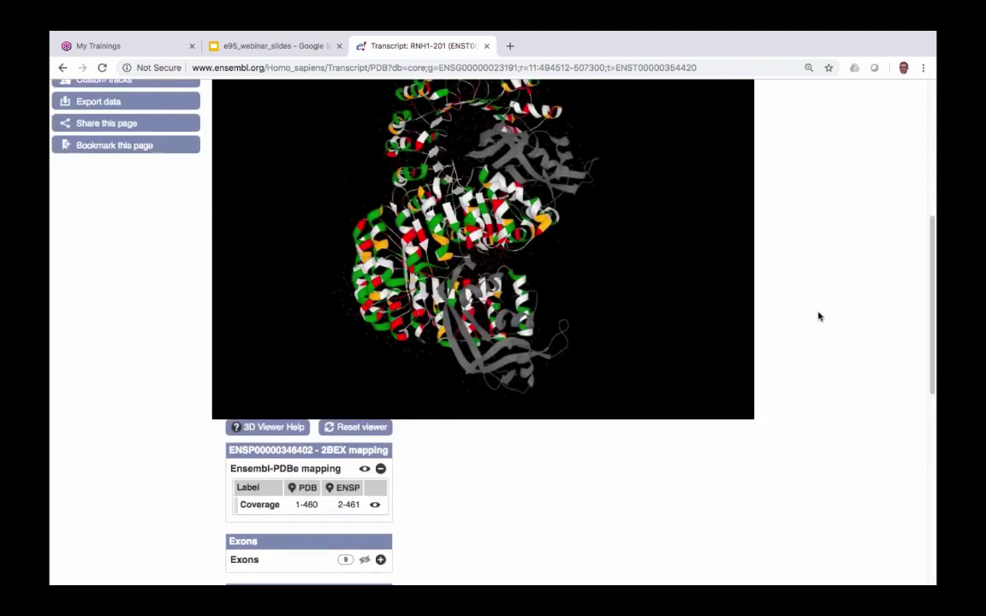
scroll(818, 317, "up", 1)
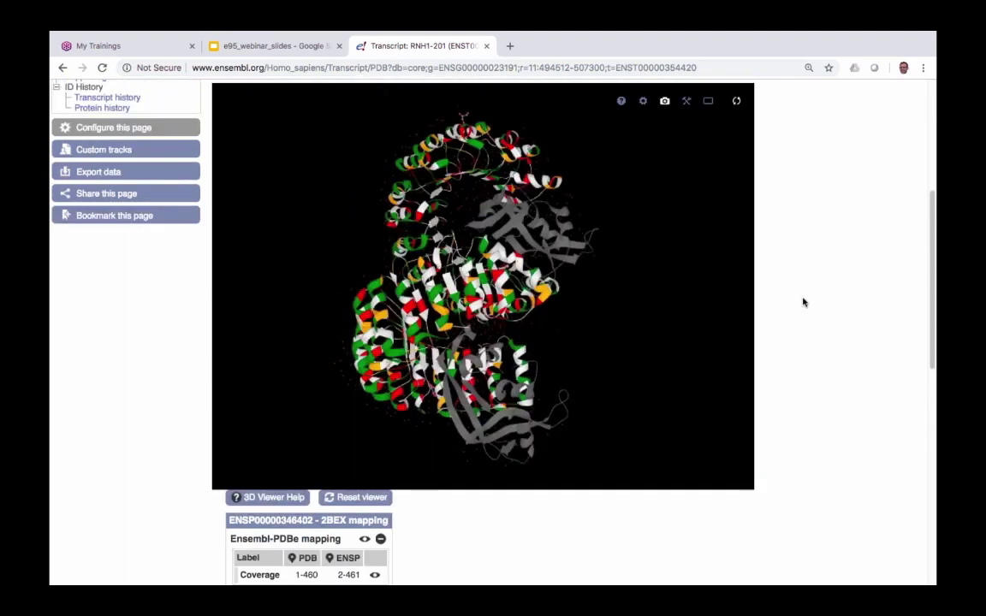
Hide the PolyPhen variants and focus the 3D view on a single helix residue, examining the structure around it
scroll(847, 297, "down", 4)
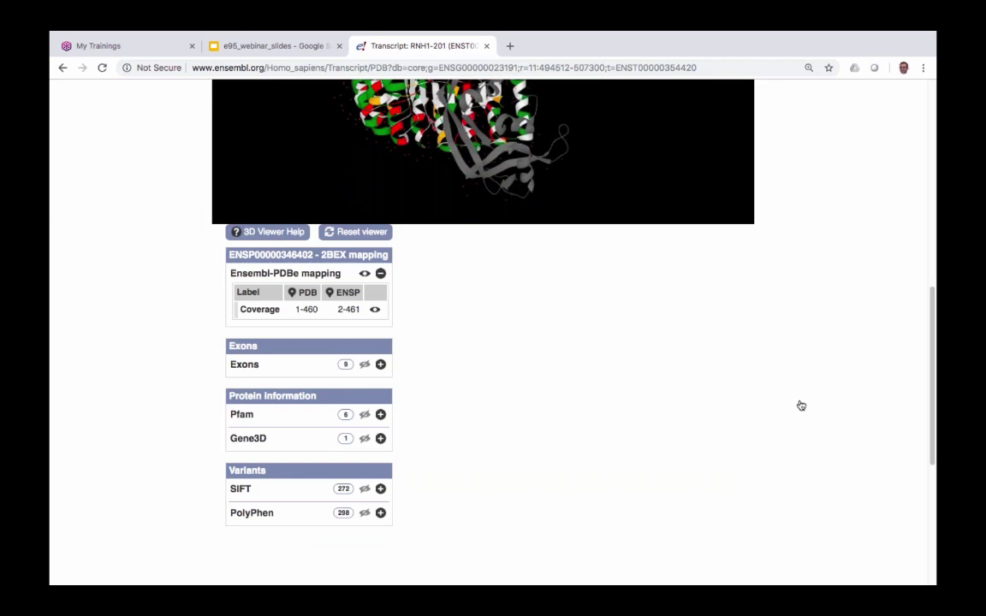
scroll(824, 400, "up", 5)
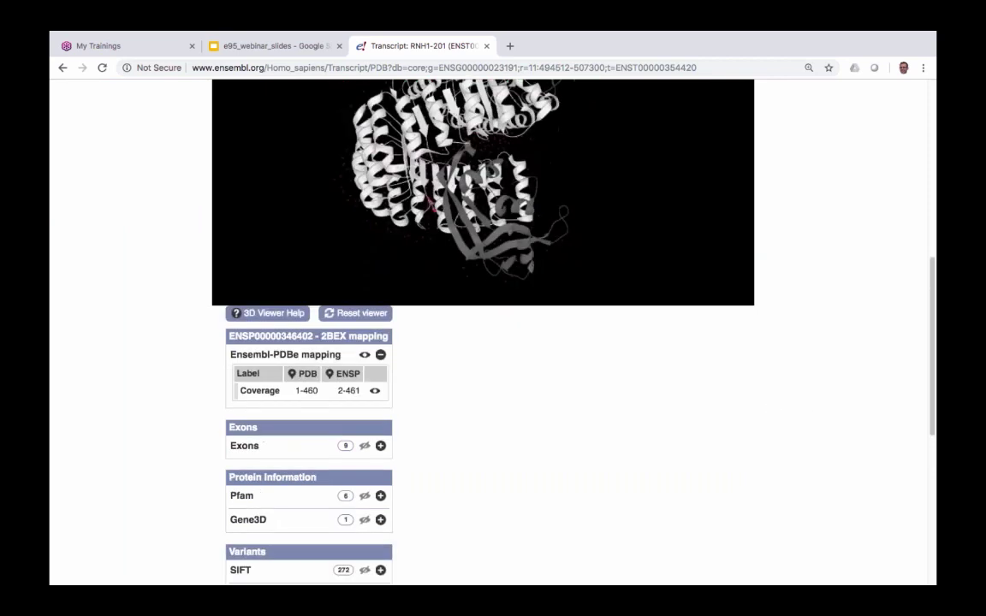
left_click(512, 366)
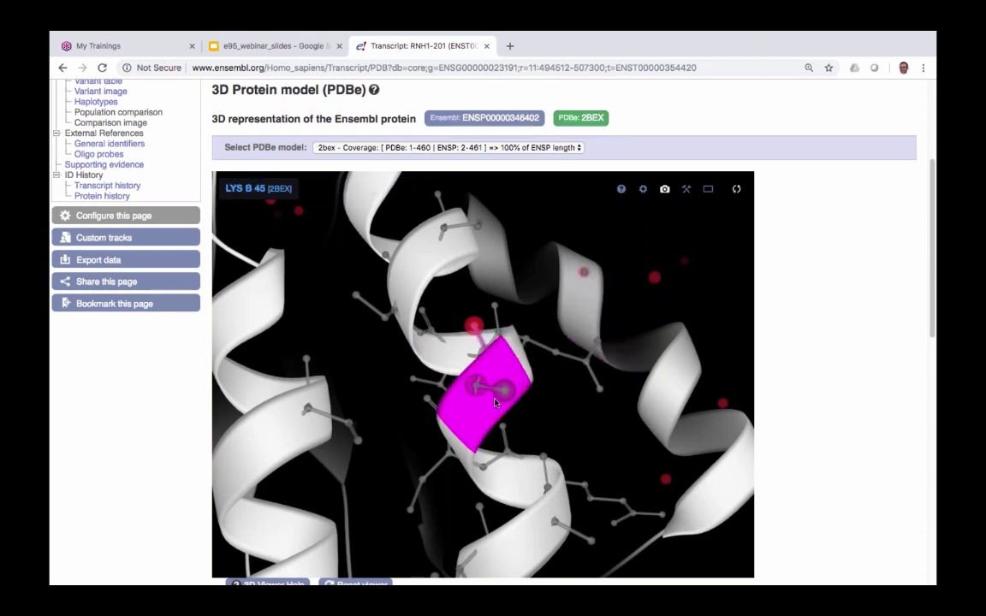
left_click_drag(583, 418, 659, 330)
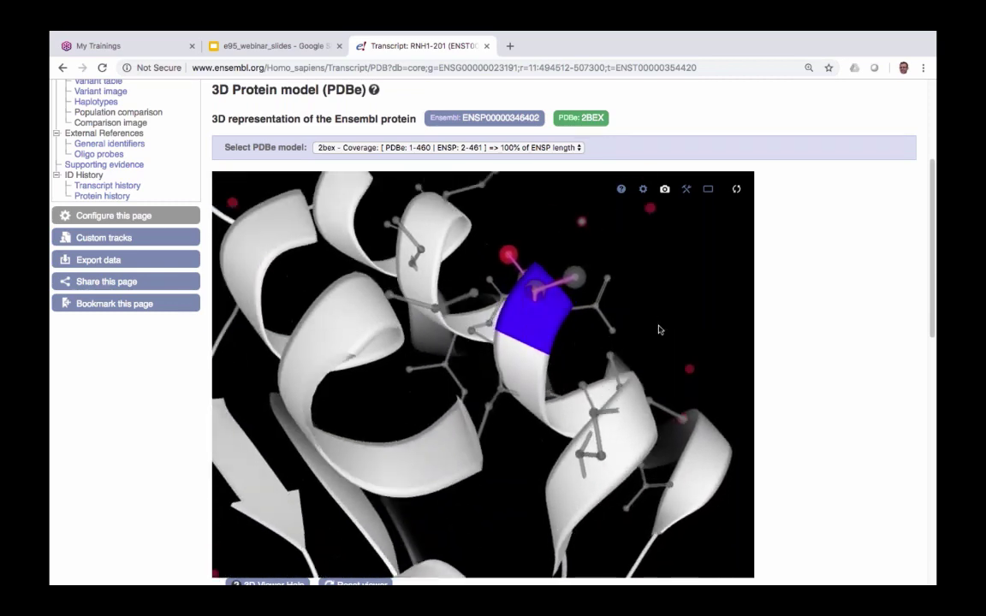
scroll(654, 342, "down", 6)
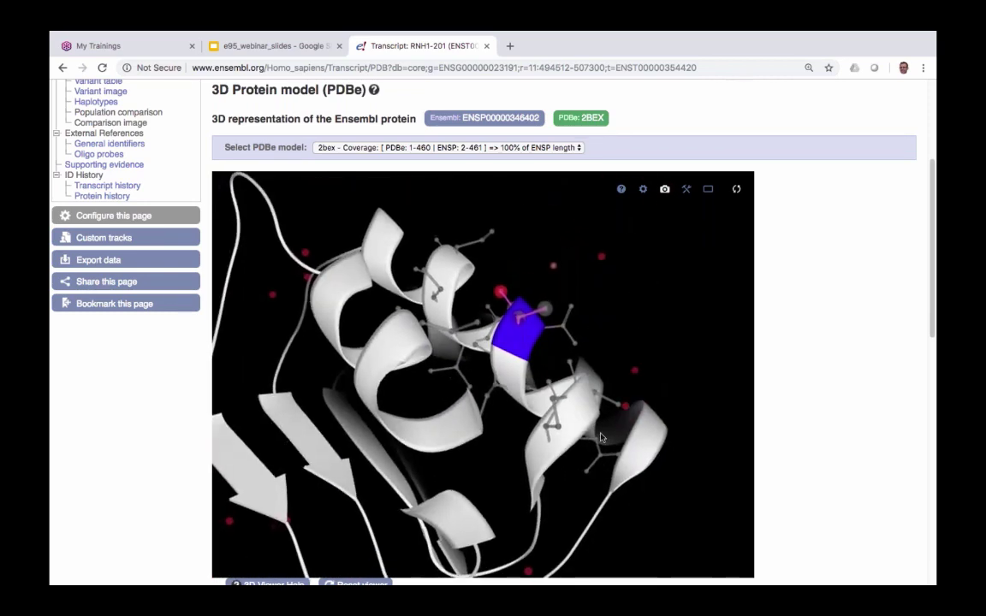
scroll(576, 406, "up", 8)
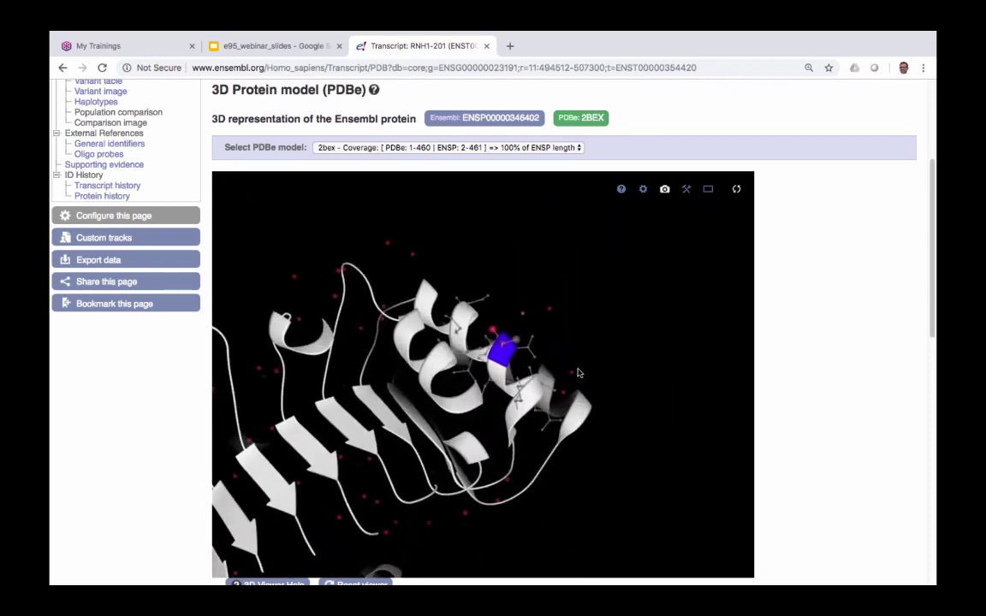
scroll(591, 411, "down", 3)
scroll(609, 377, "up", 5)
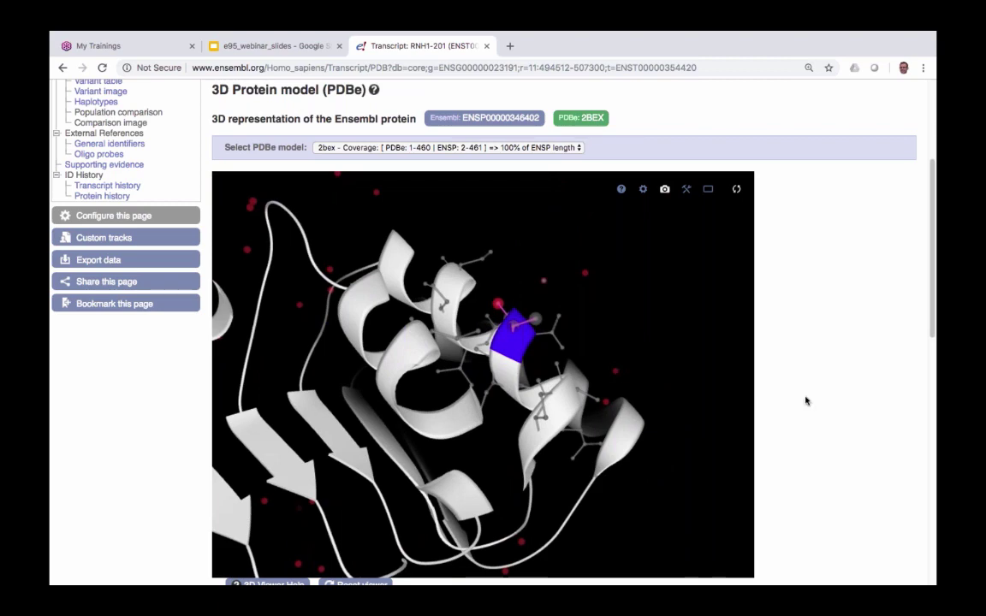
scroll(809, 402, "up", 5)
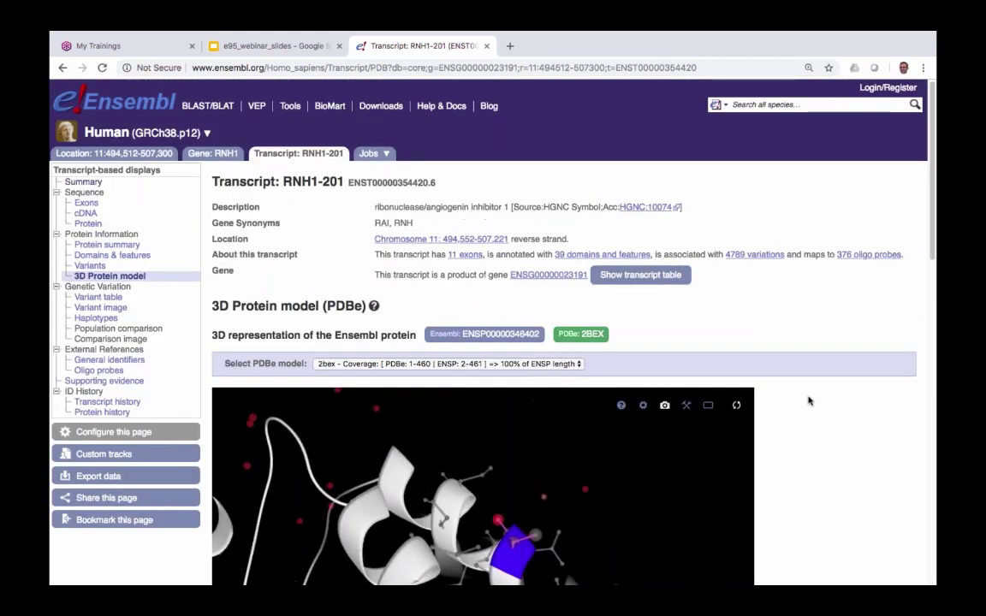
left_click(94, 104)
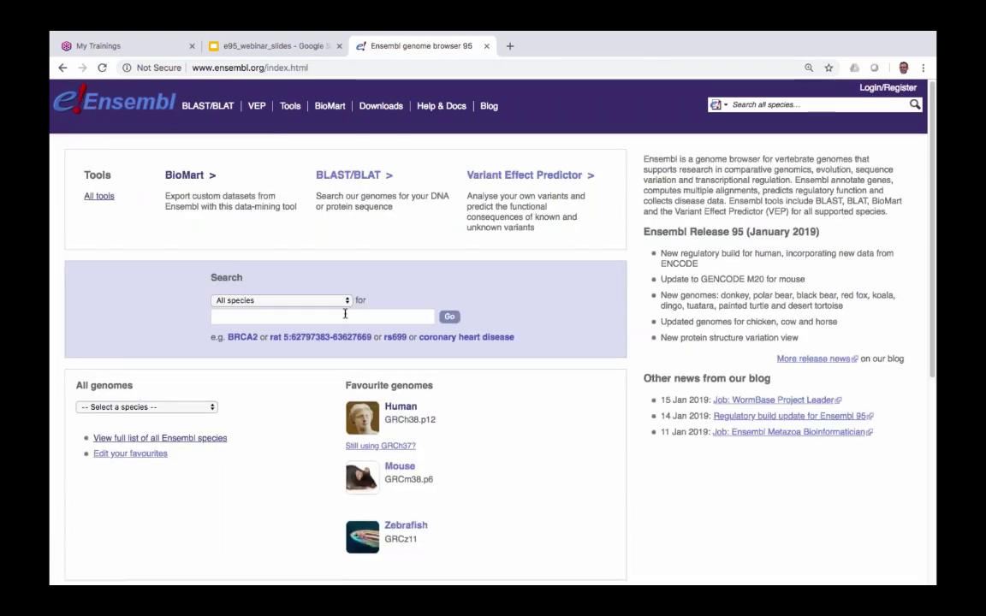
left_click(345, 315)
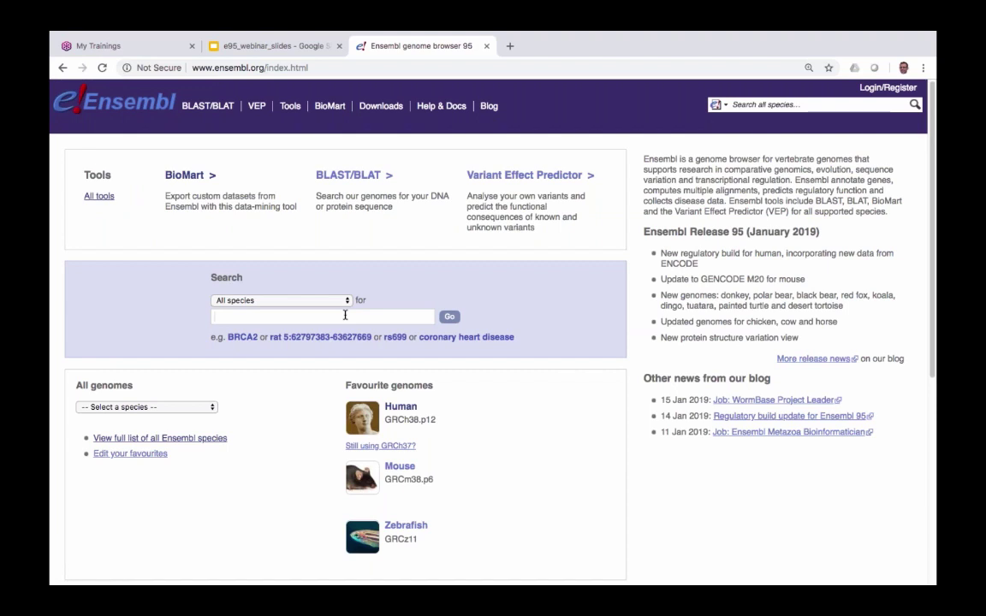
type("rs1")
type("4364908")
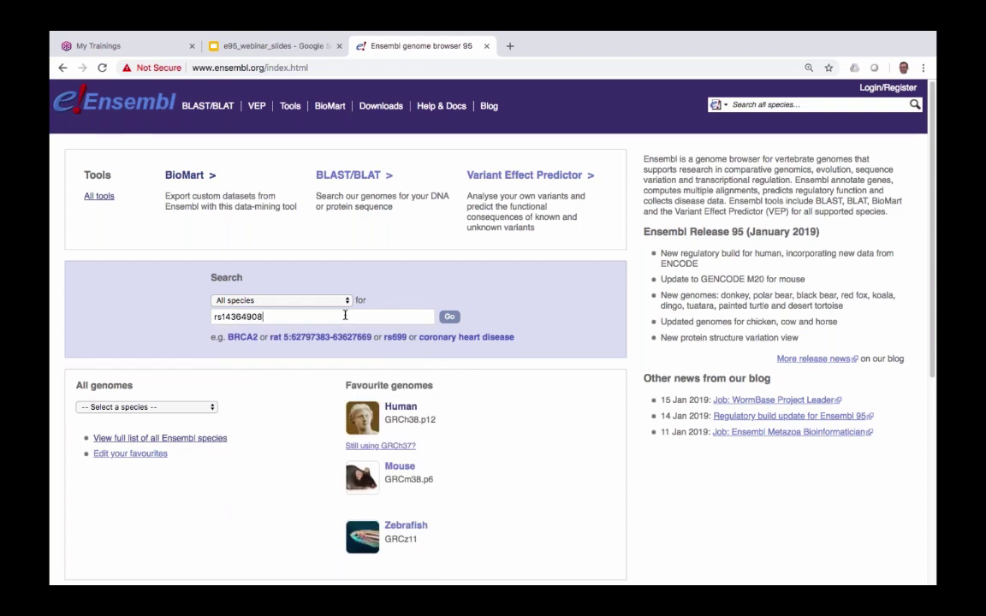
type("94")
left_click(450, 316)
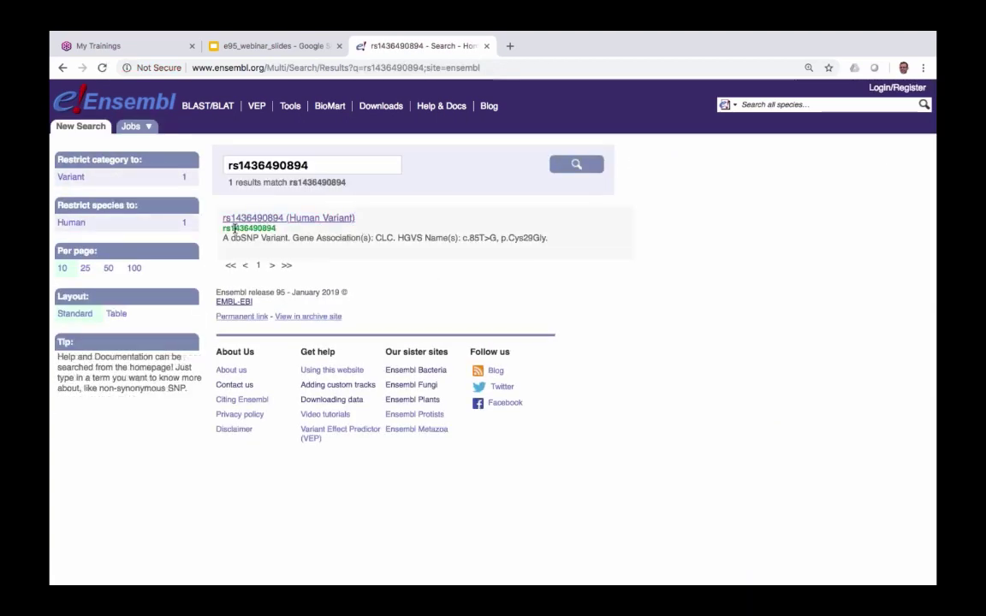
left_click(310, 223)
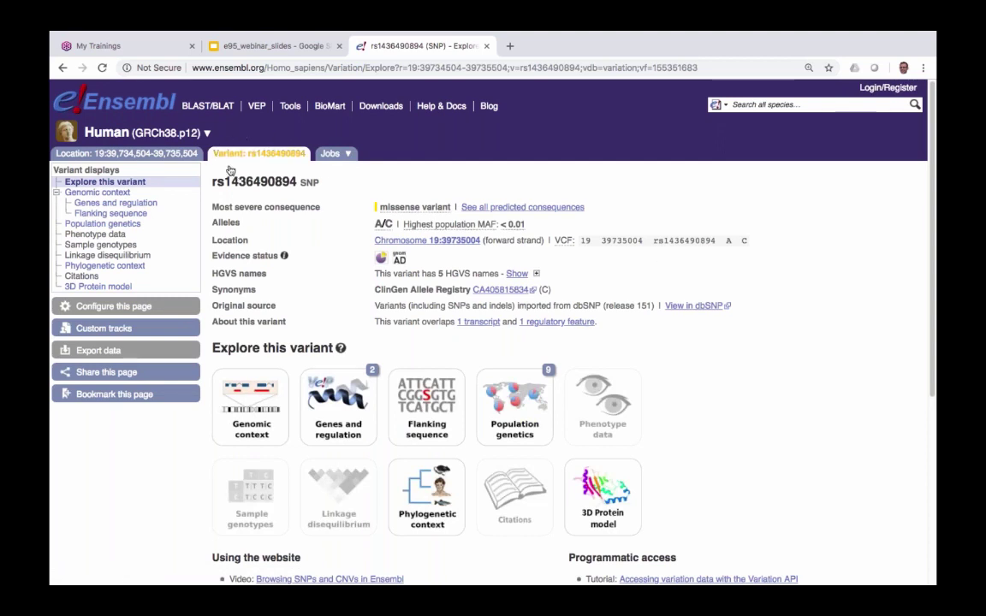
left_click(96, 288)
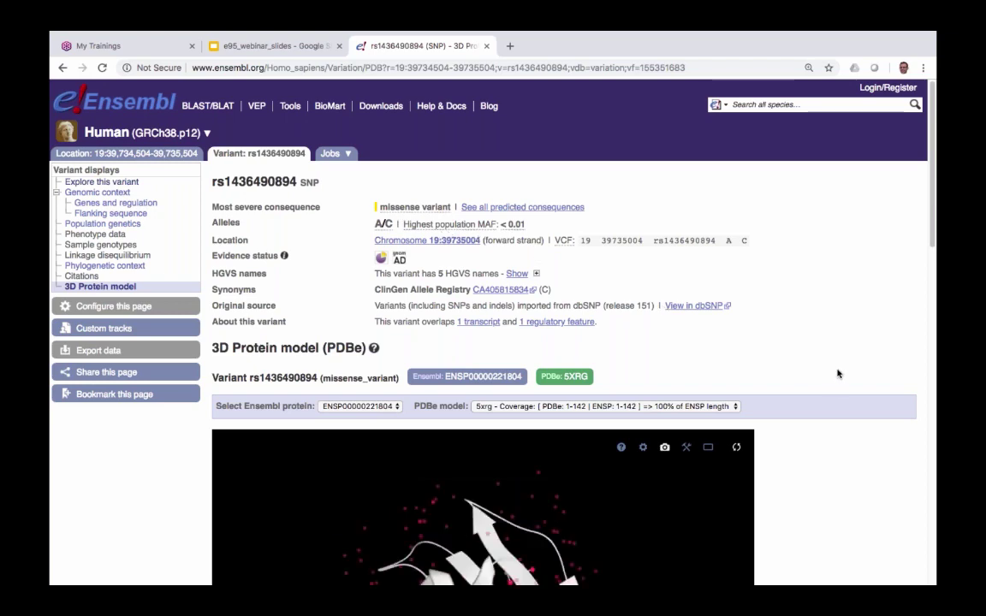
scroll(838, 374, "down", 5)
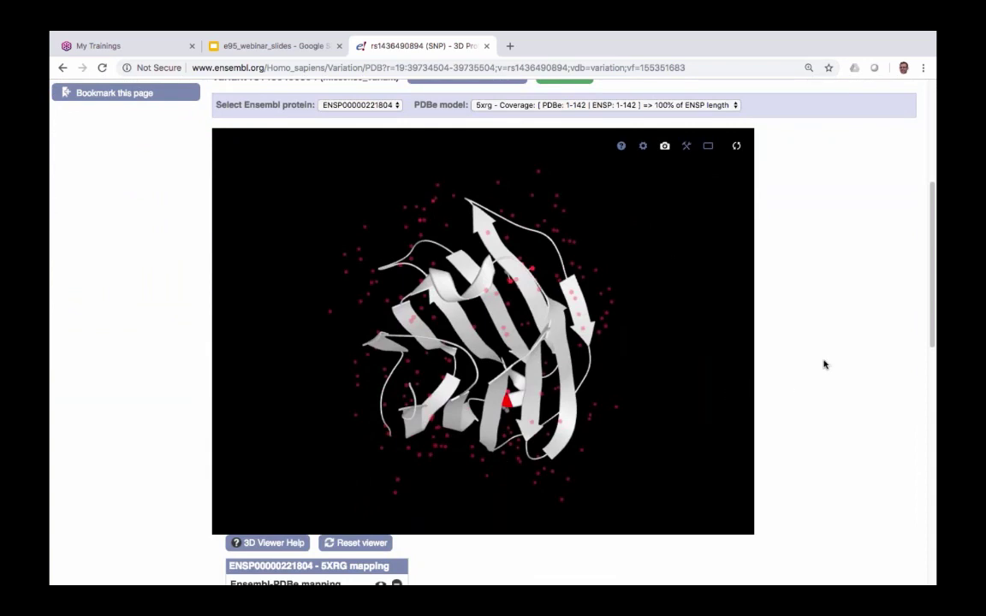
scroll(823, 363, "down", 1)
left_click_drag(710, 383, 629, 347)
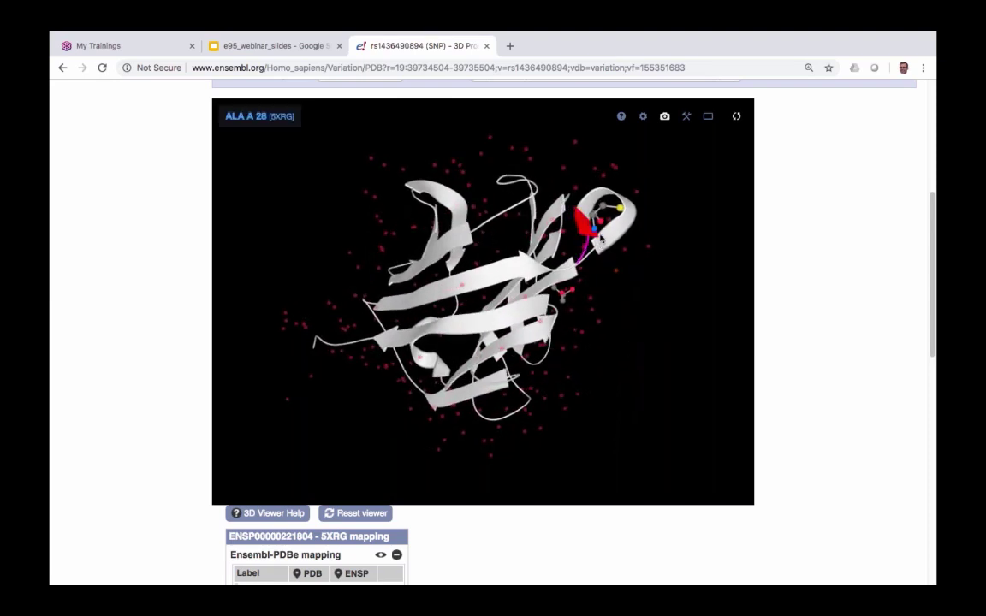
mouse_move(591, 230)
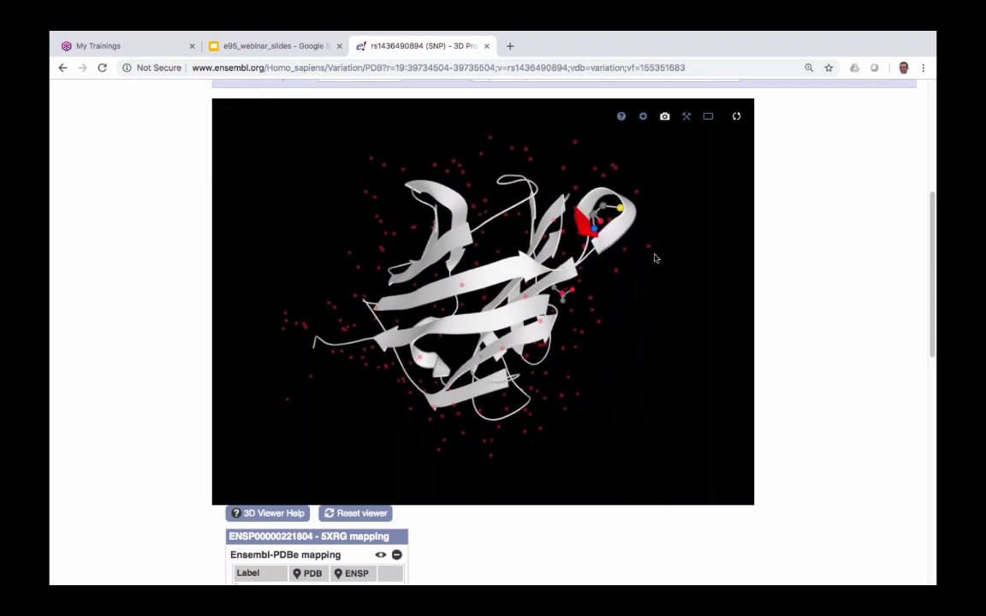
left_click_drag(667, 255, 628, 259)
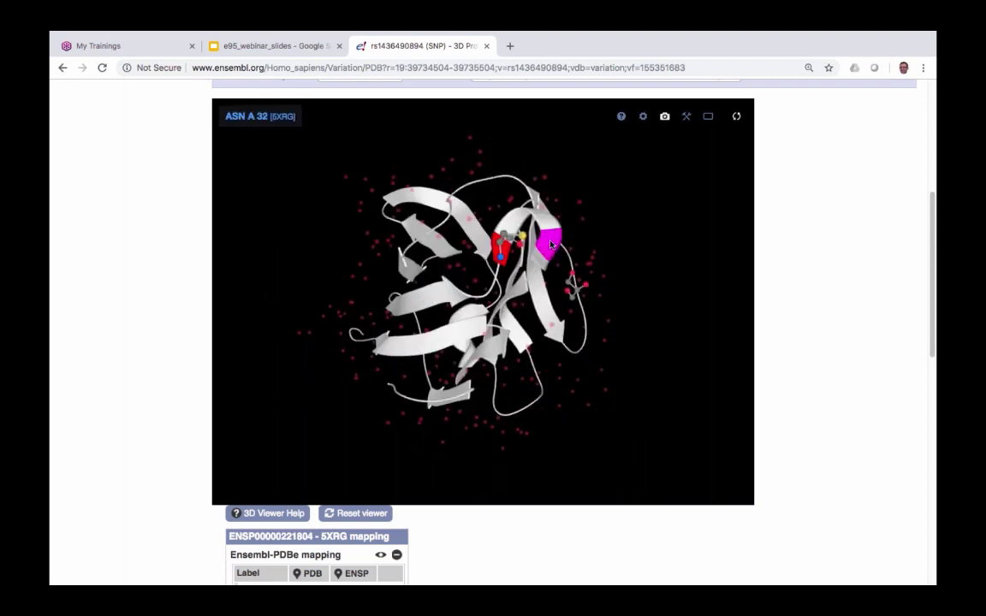
Focus the 3D view on the variant's highlighted residue and examine its surroundings and its position within the whole protein
left_click(509, 249)
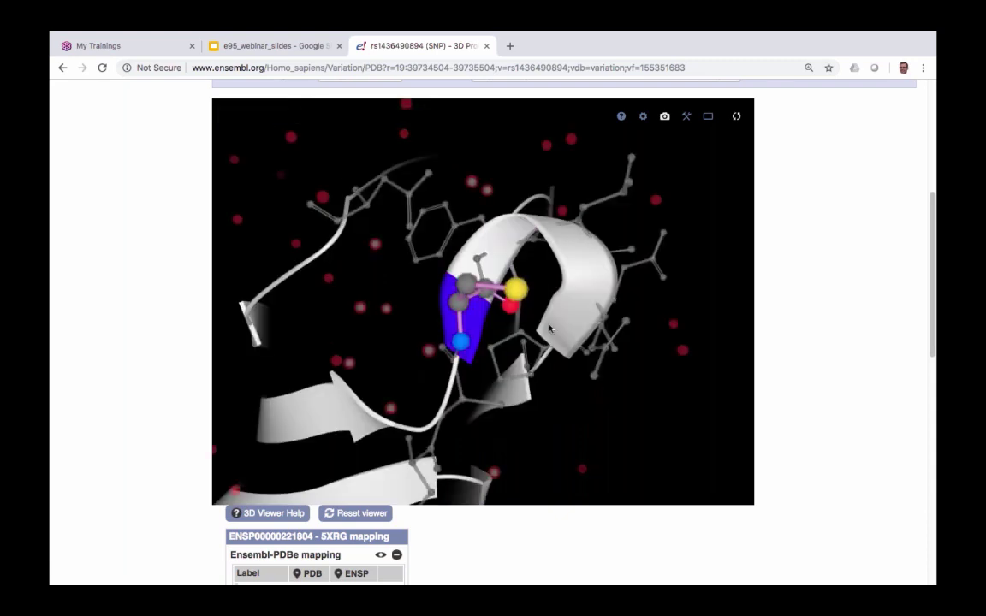
left_click_drag(607, 402, 625, 280)
scroll(586, 288, "down", 10)
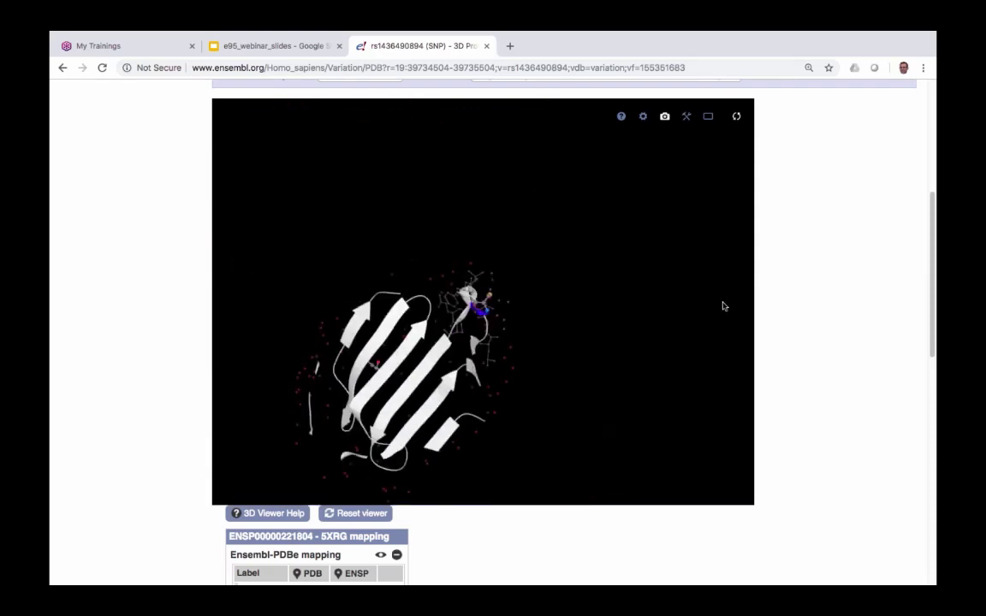
left_click_drag(571, 340, 558, 382)
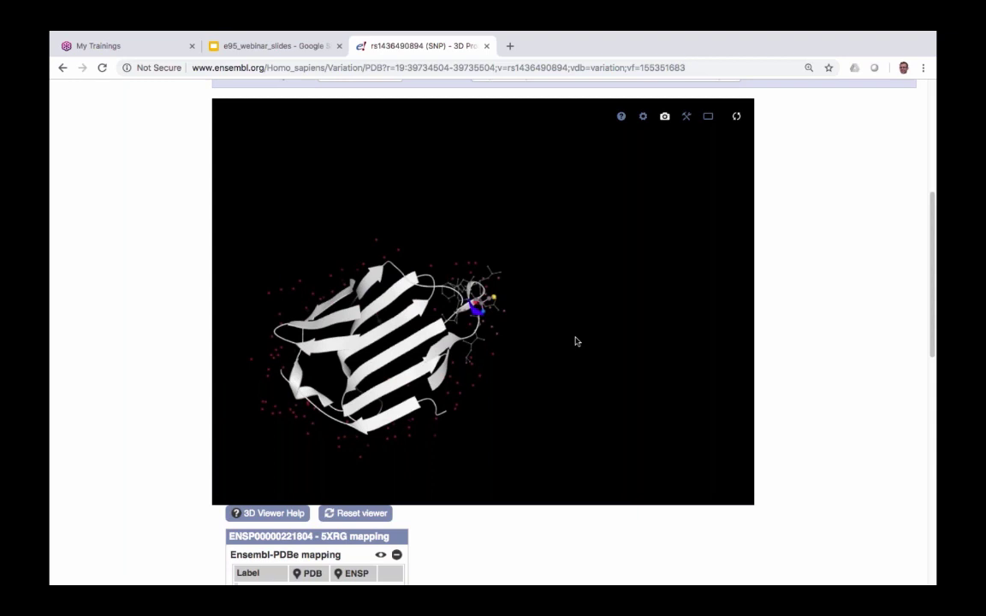
Switch to the e95_webinar_slides presentation in Google Slides, present from the Protein Structure Viewer slide, and advance to the Host an Ensembl workshop slide
left_click(296, 48)
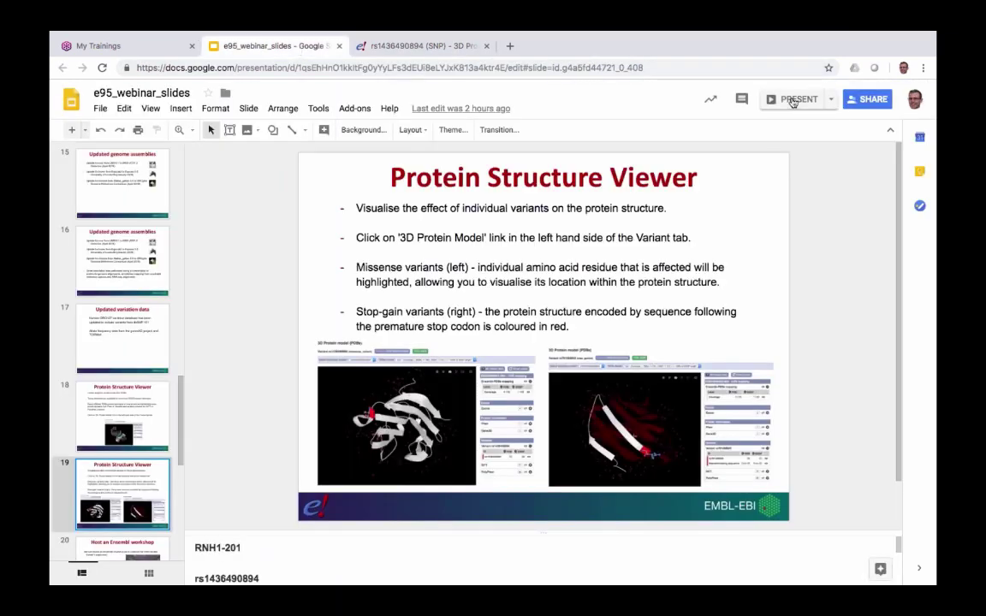
left_click(793, 99)
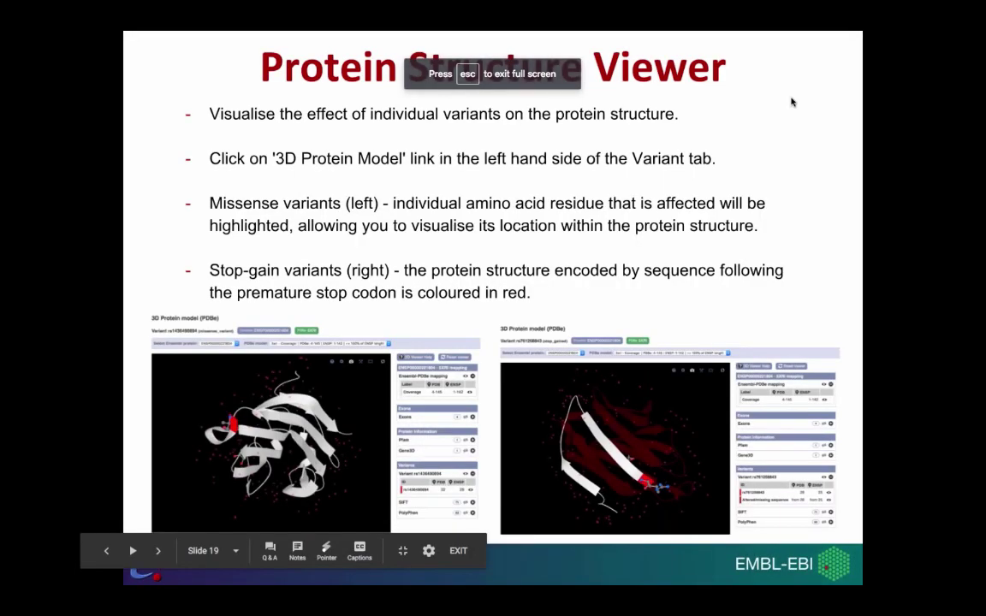
key("Right")
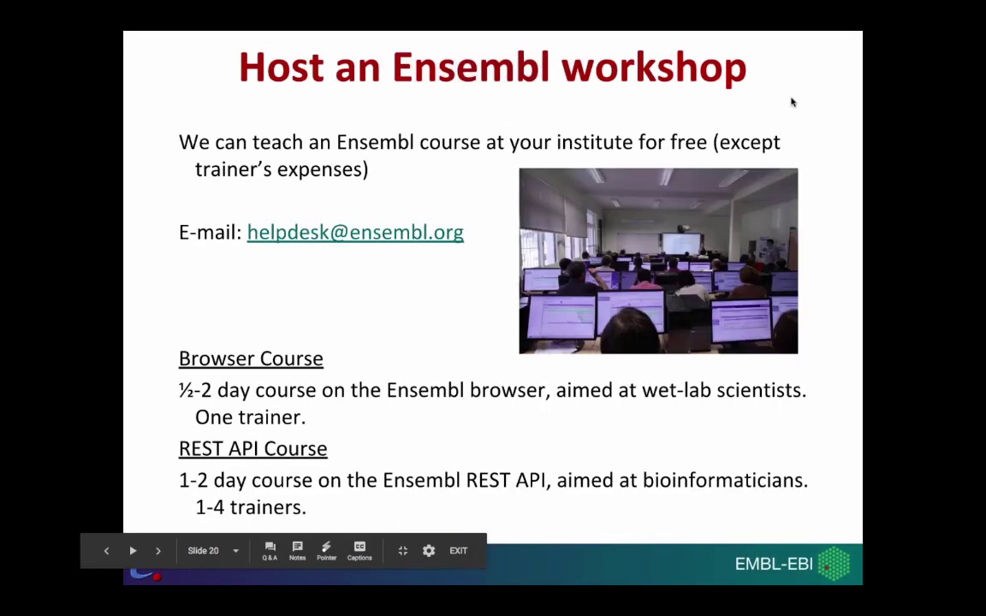